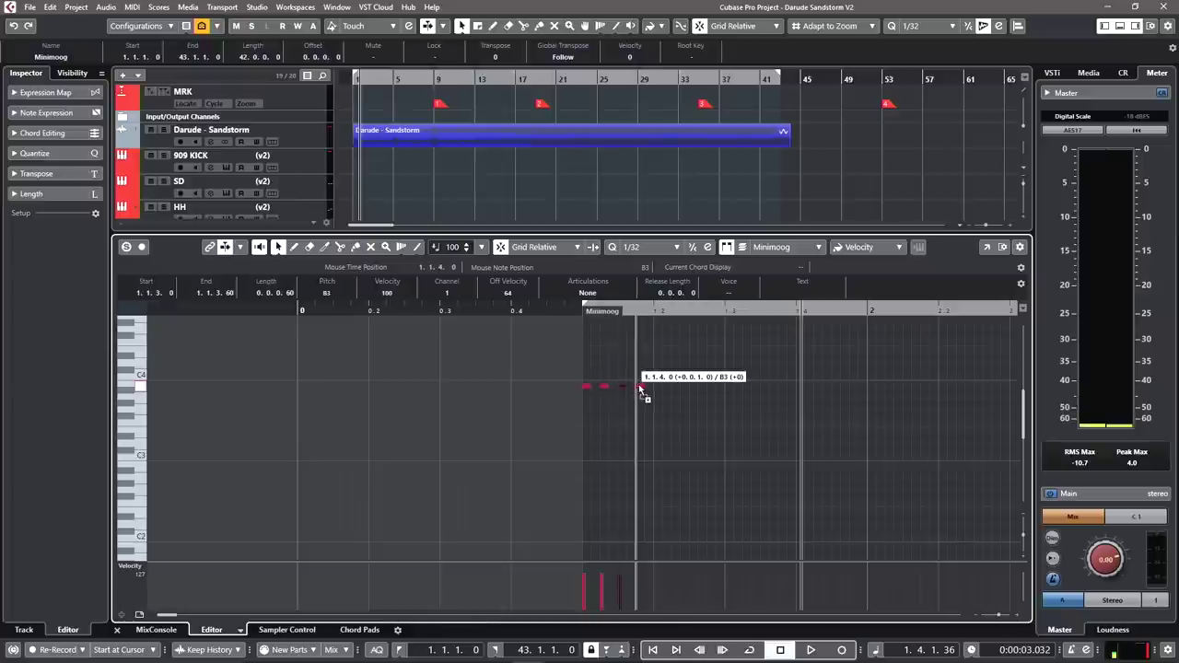
Copy short B3 notes to 1.1.4 and 1.2.1 in the Minimoog part, and lengthen the last one to 0.0.1.60
click(640, 385)
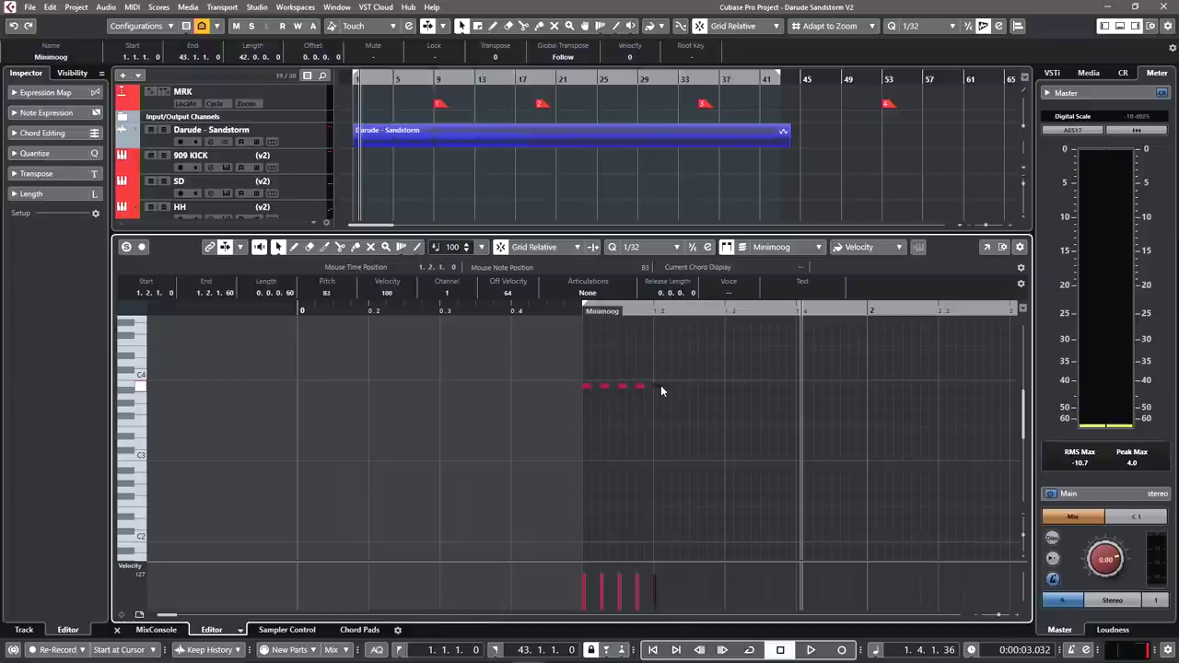
drag(661, 387, 669, 385)
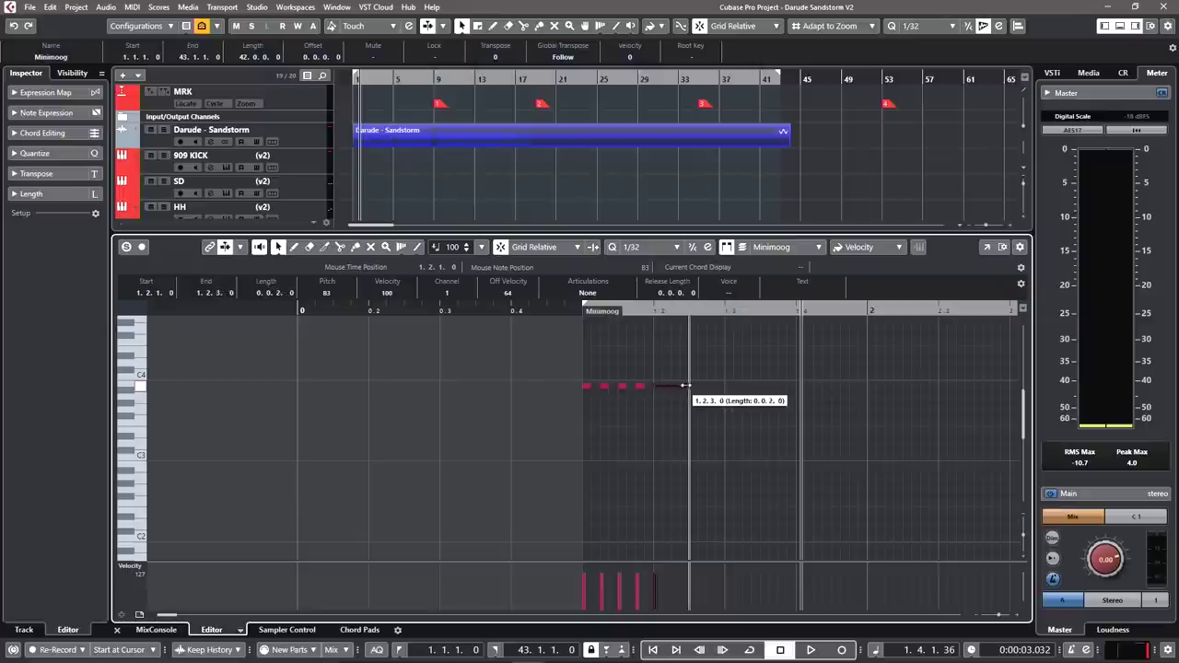
click(580, 312)
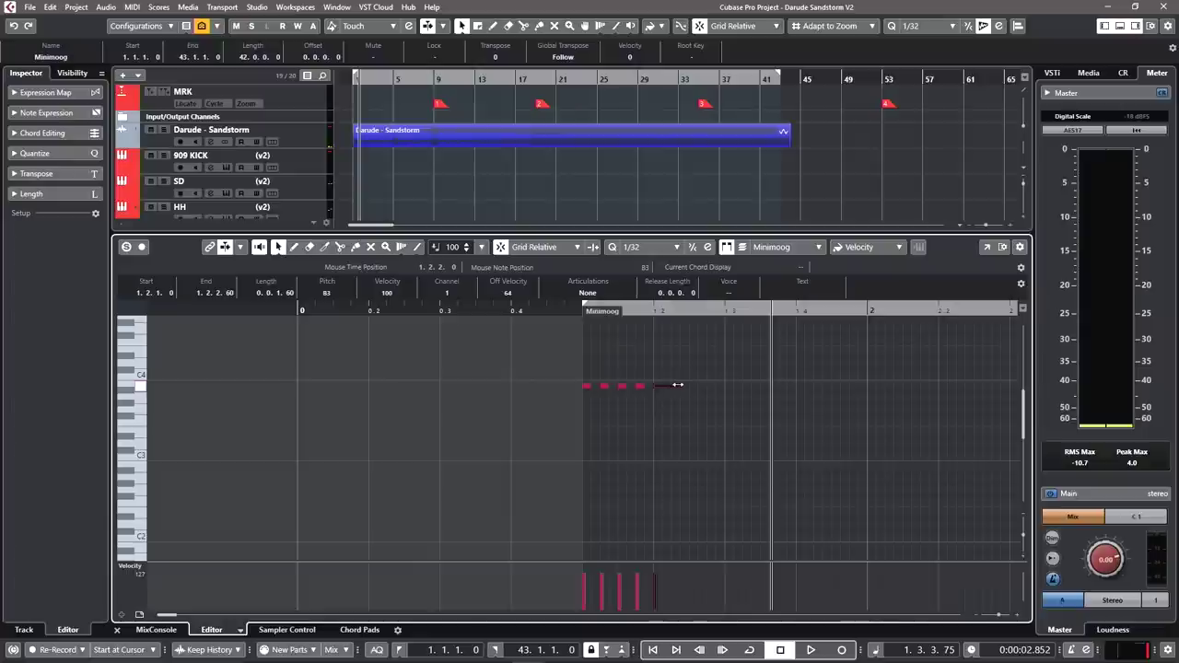
Select the opening group of B3 notes at bar 9 of the Minimoog part and duplicate it
drag(269, 387, 420, 367)
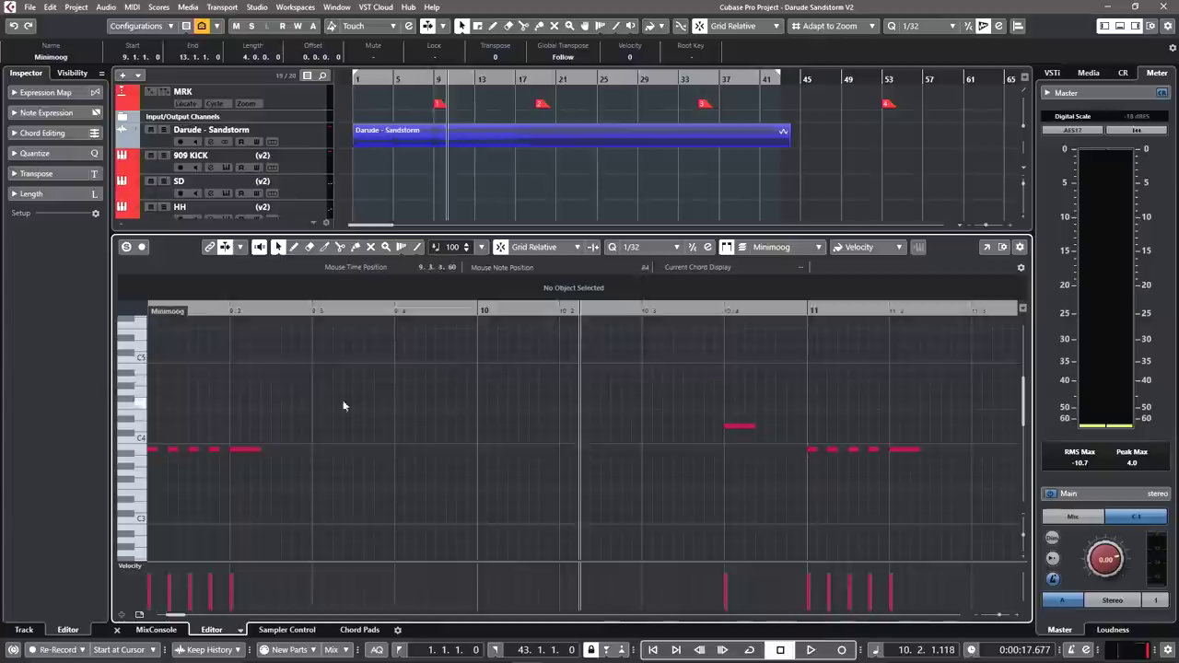
drag(289, 413, 256, 466)
key(ctrl+d)
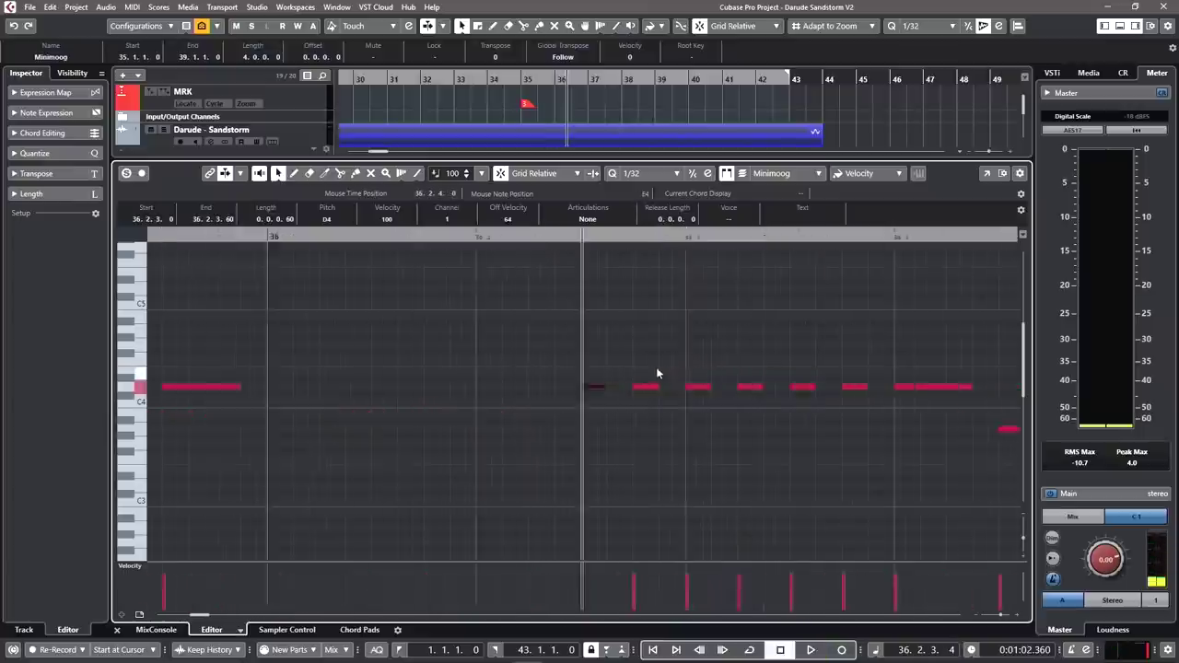
scroll(479, 376, down, 3)
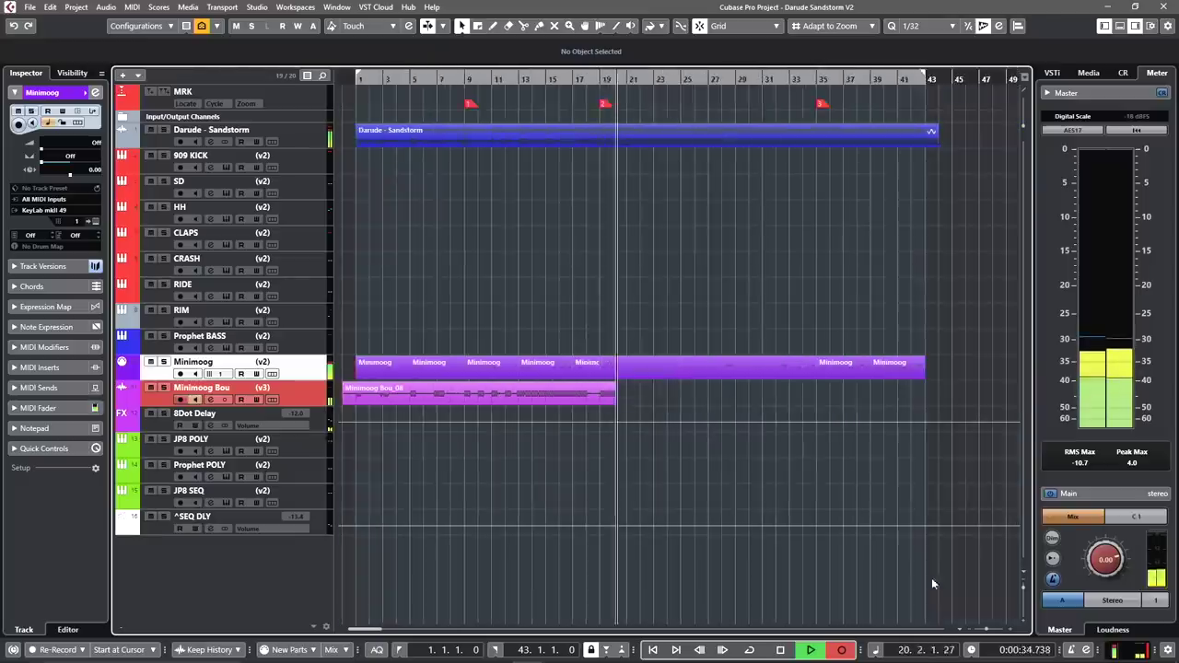
Record the Minimoog line as audio on the Minimoog Bou track and stop the take
key(shift+h)
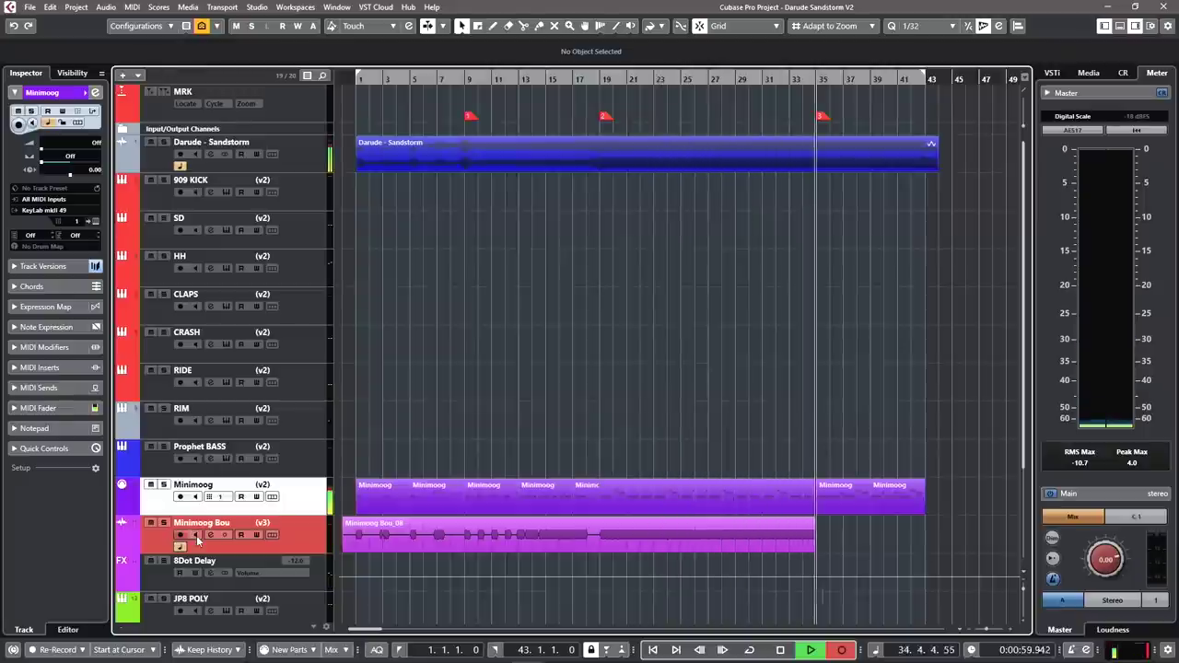
key(space)
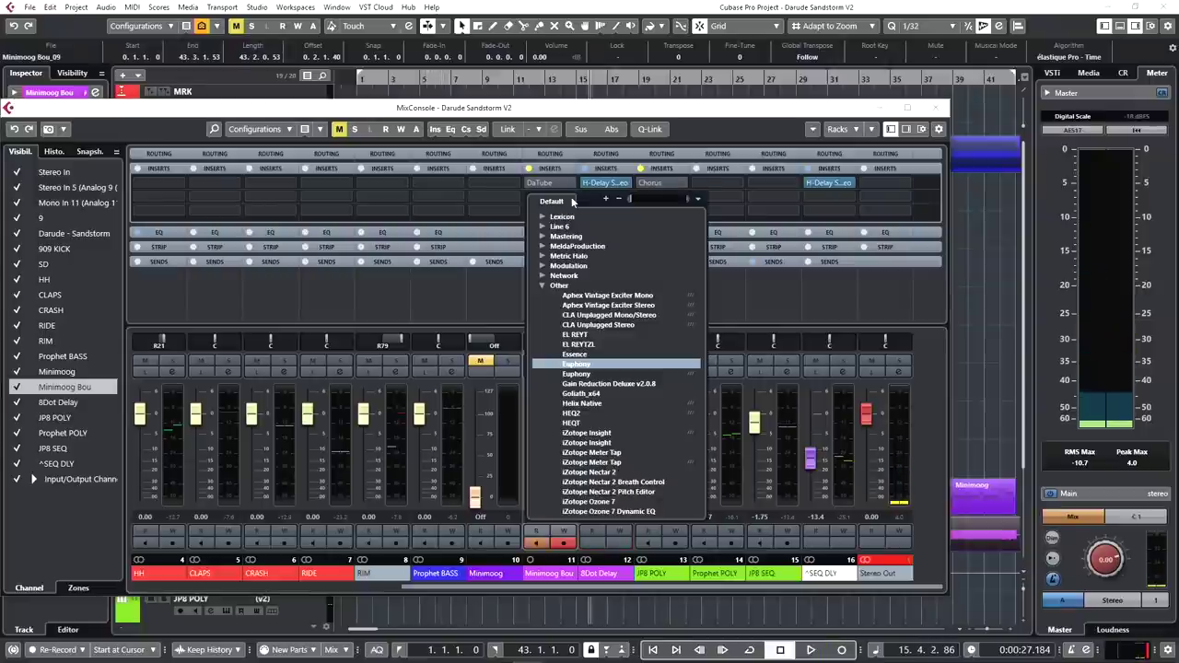
Add the SM8 plug-in below DaTube in the Minimoog Bou channel's inserts and start playback
text(sm)
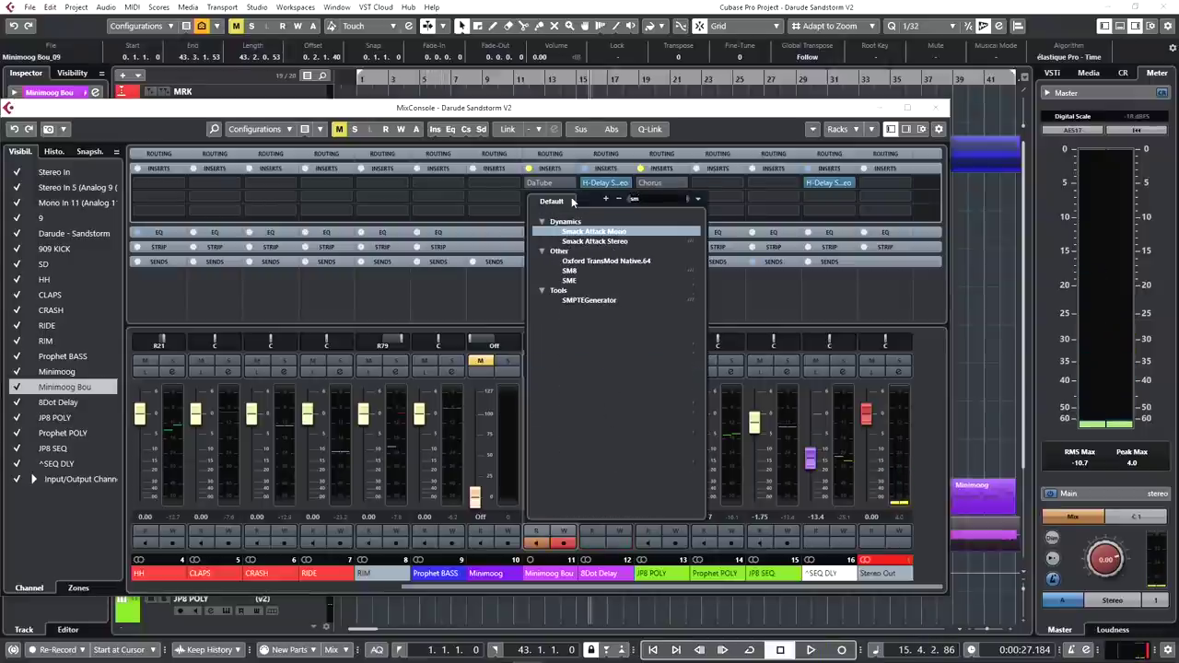
click(569, 270)
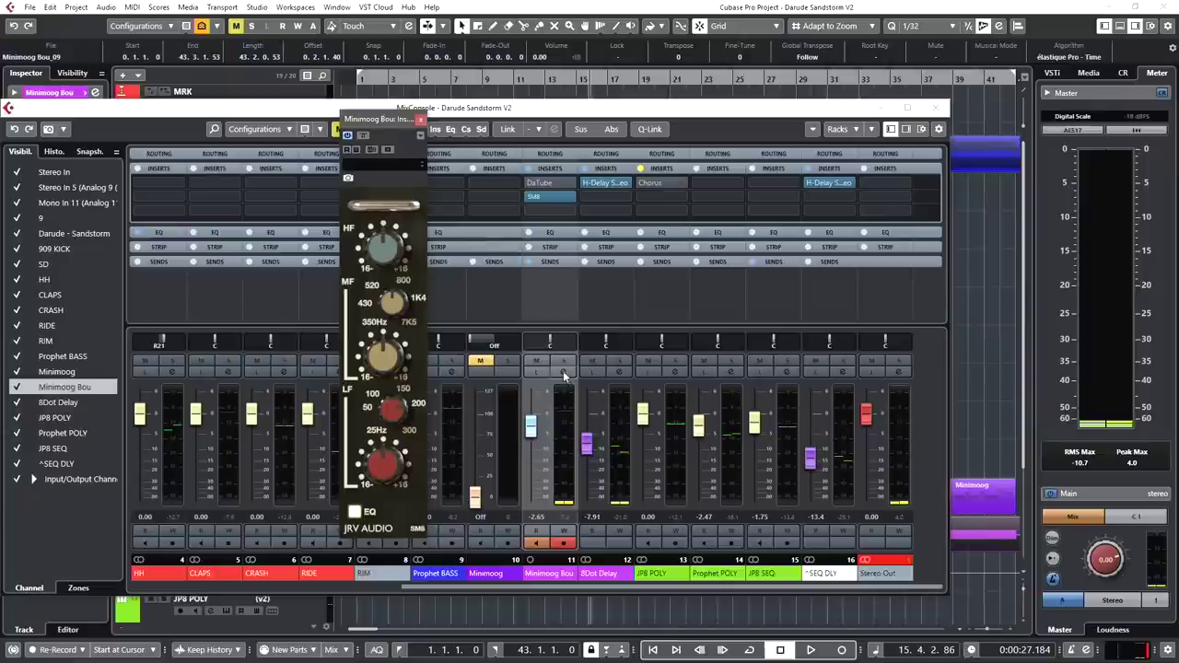
key(space)
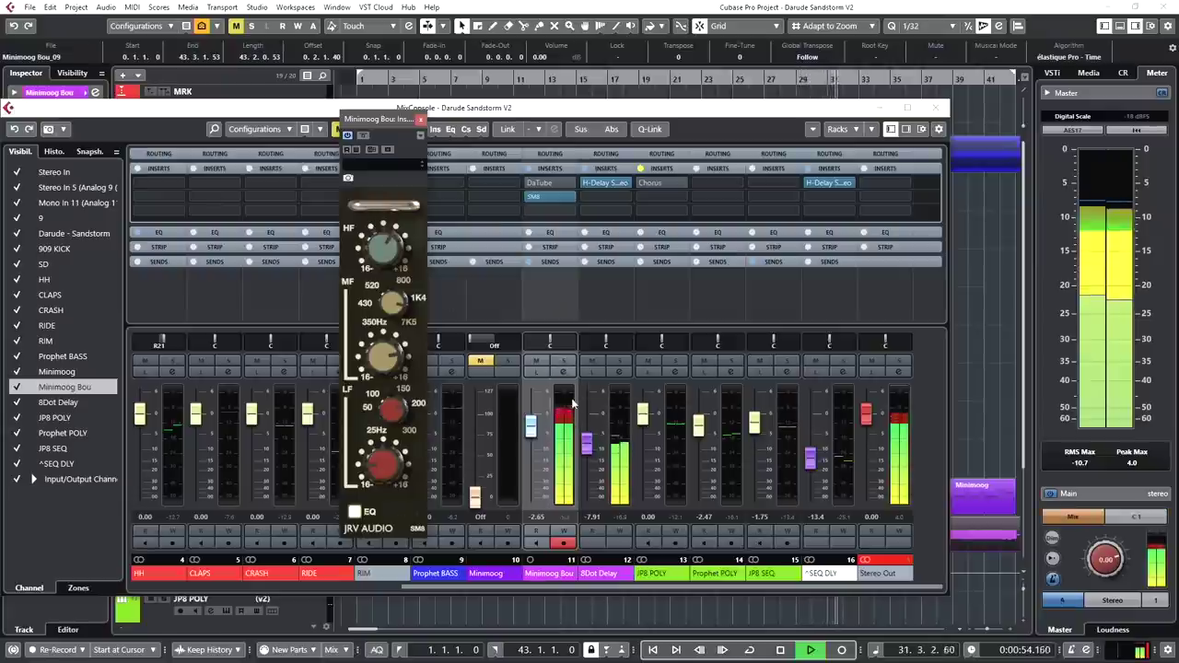
Open the Minimoog Bou channel settings, change the low-cut filter's slope and adjust the pre-filter section
click(564, 372)
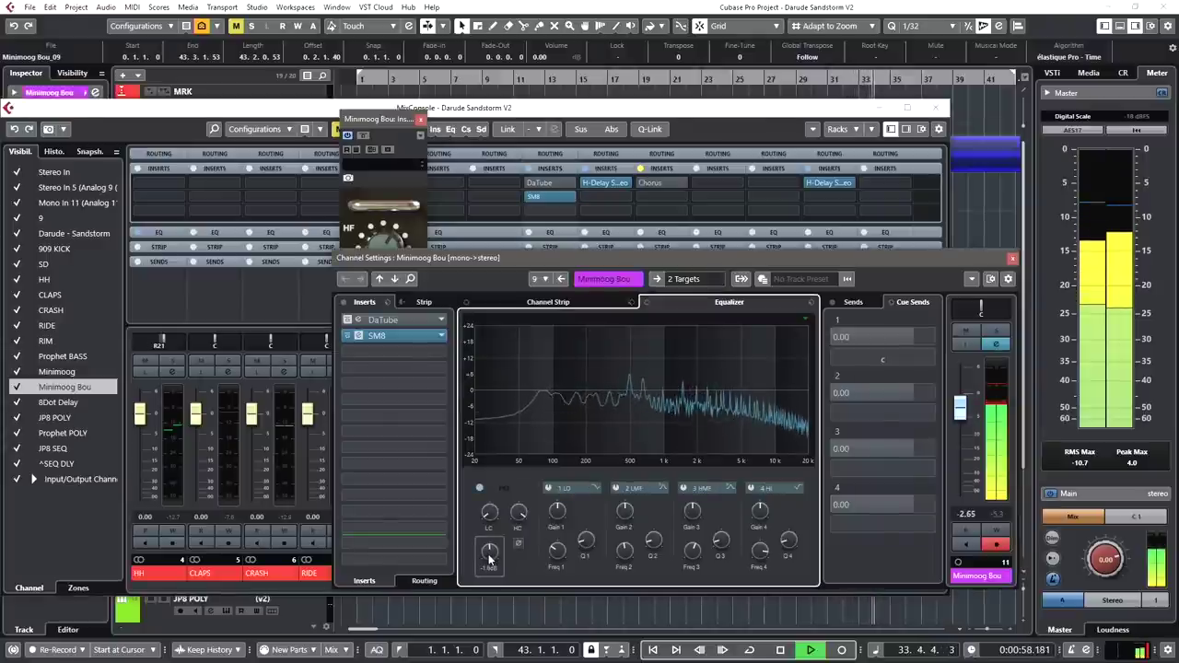
right_click(489, 523)
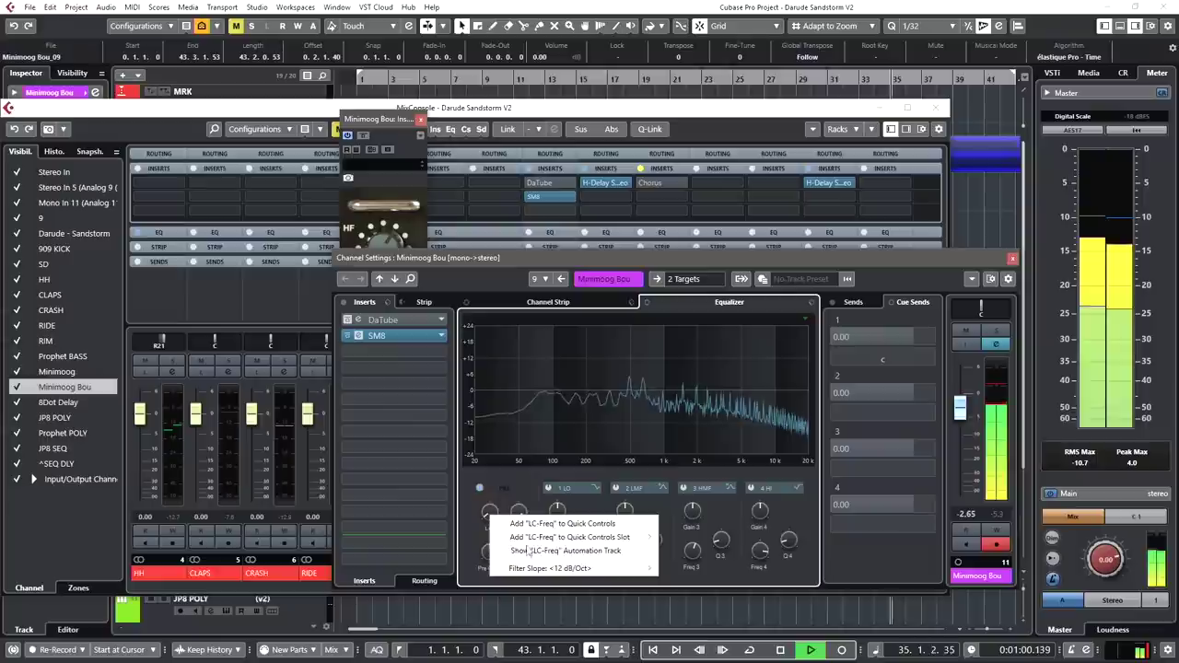
mouse_move(635, 569)
click(705, 609)
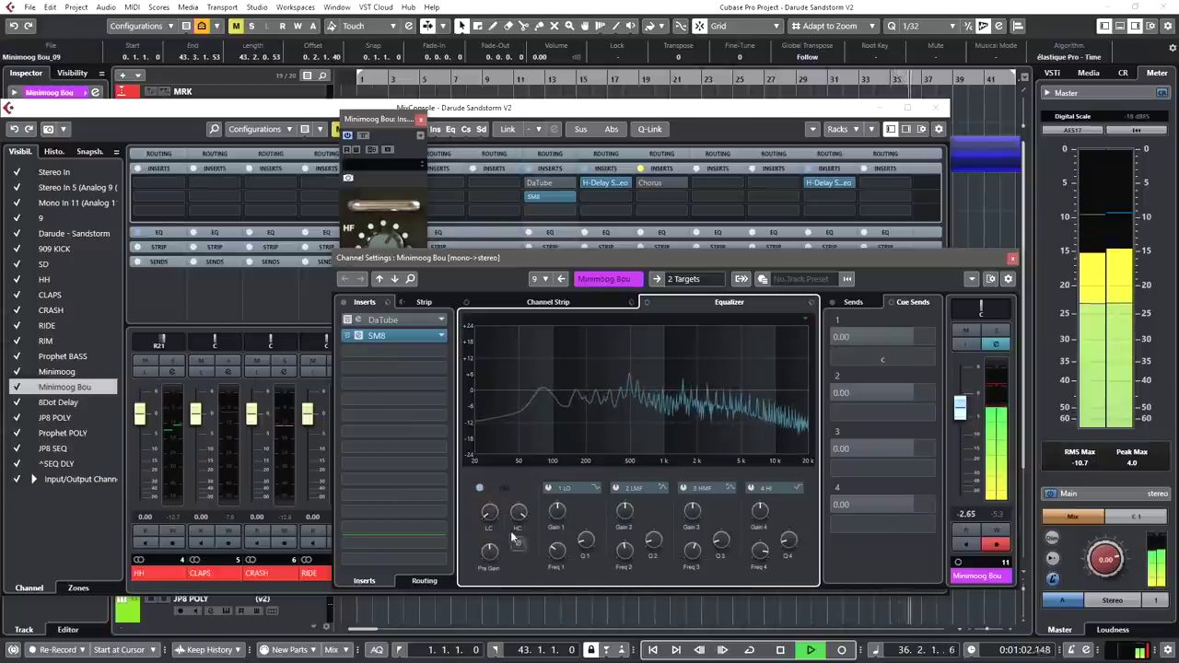
mouse_move(486, 485)
mouse_down()
mouse_move(488, 474)
mouse_move(493, 487)
mouse_up()
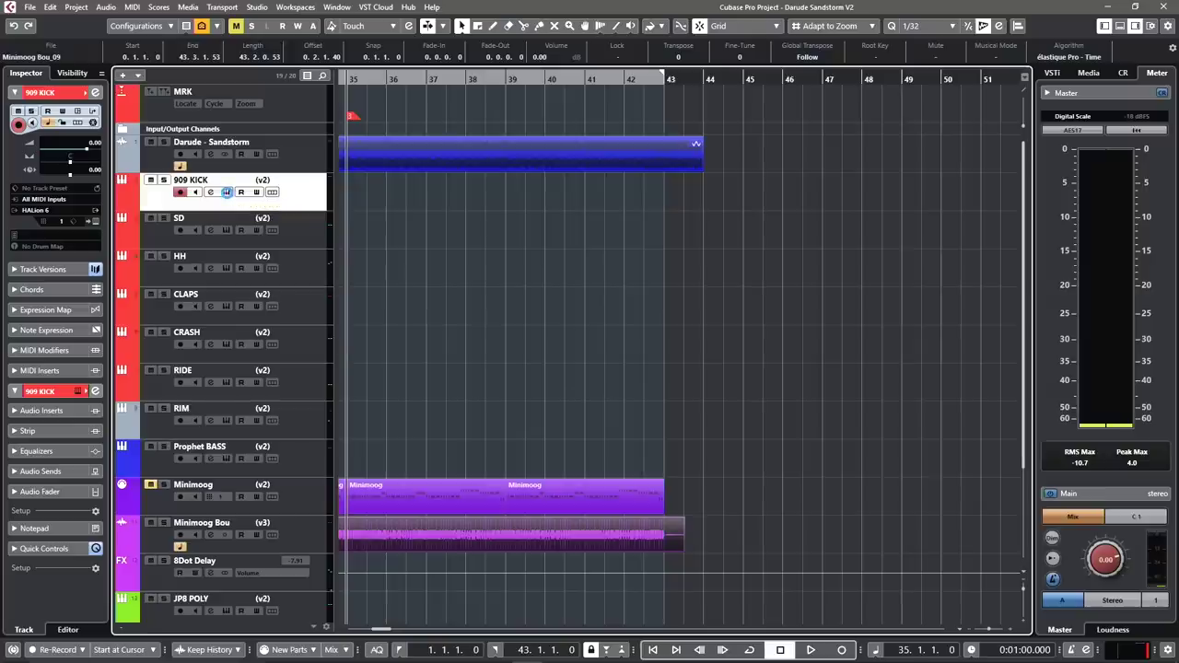
Open the 909 KICK track's instrument and edit its kick part into a quarter-note pattern from bar 19 to bar 43
click(226, 192)
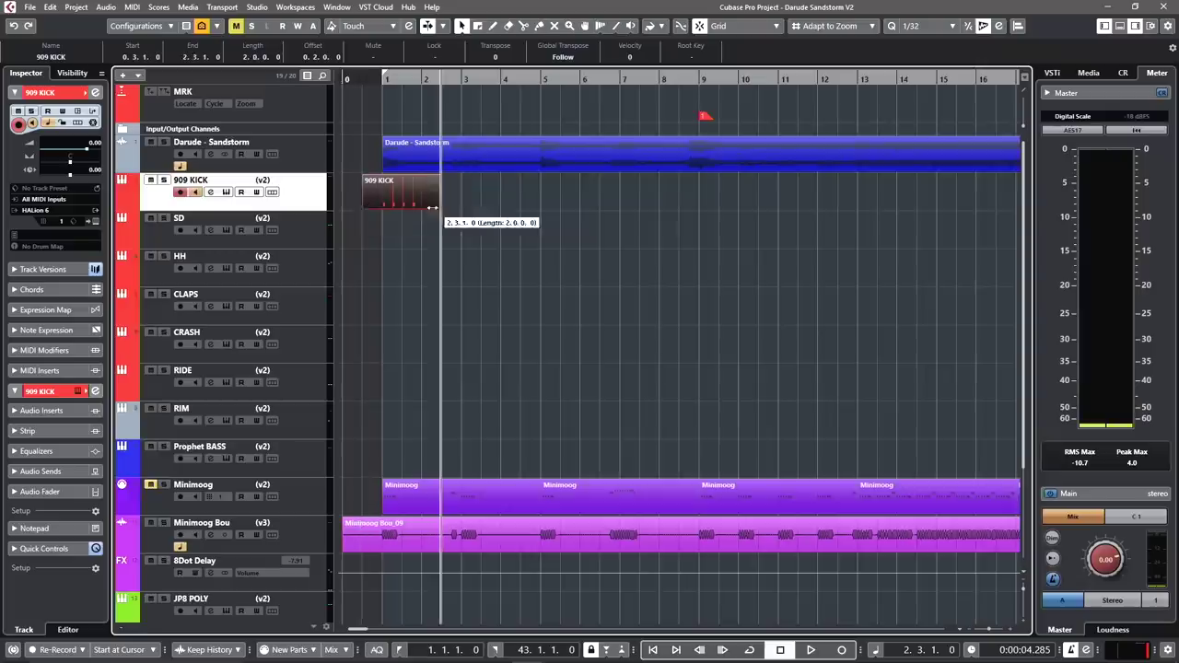
key(ctrl+e)
key(ctrl+e)
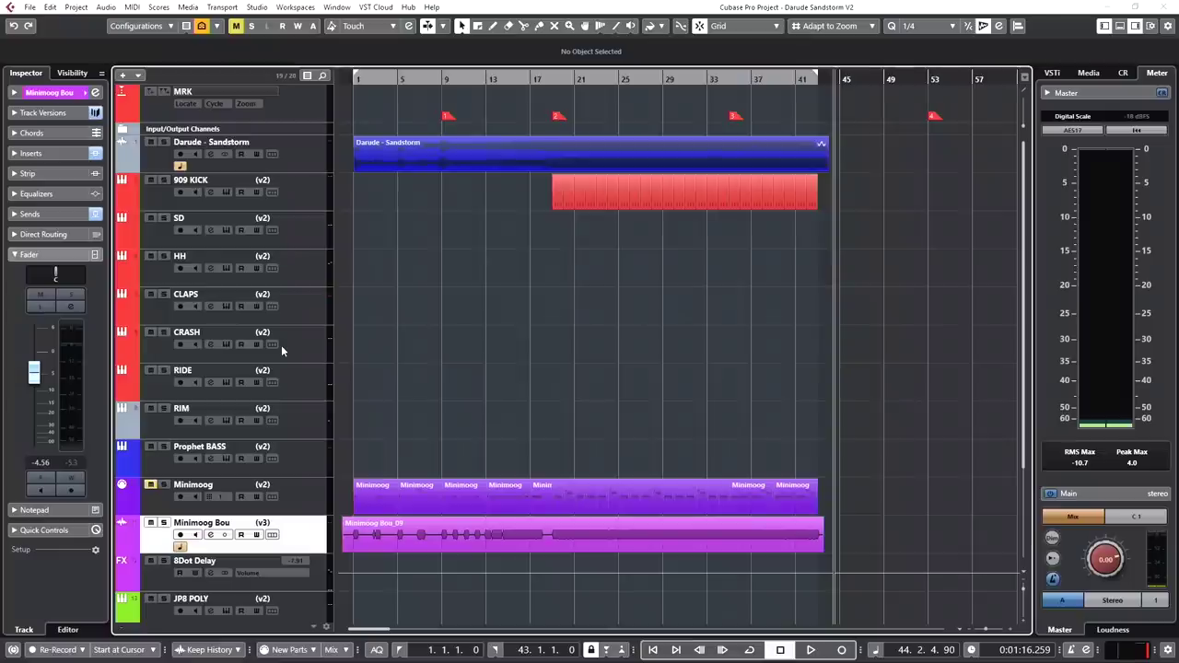
Solo the 909 KICK channel in the mixer during playback and open its channel settings
click(307, 192)
key(F3)
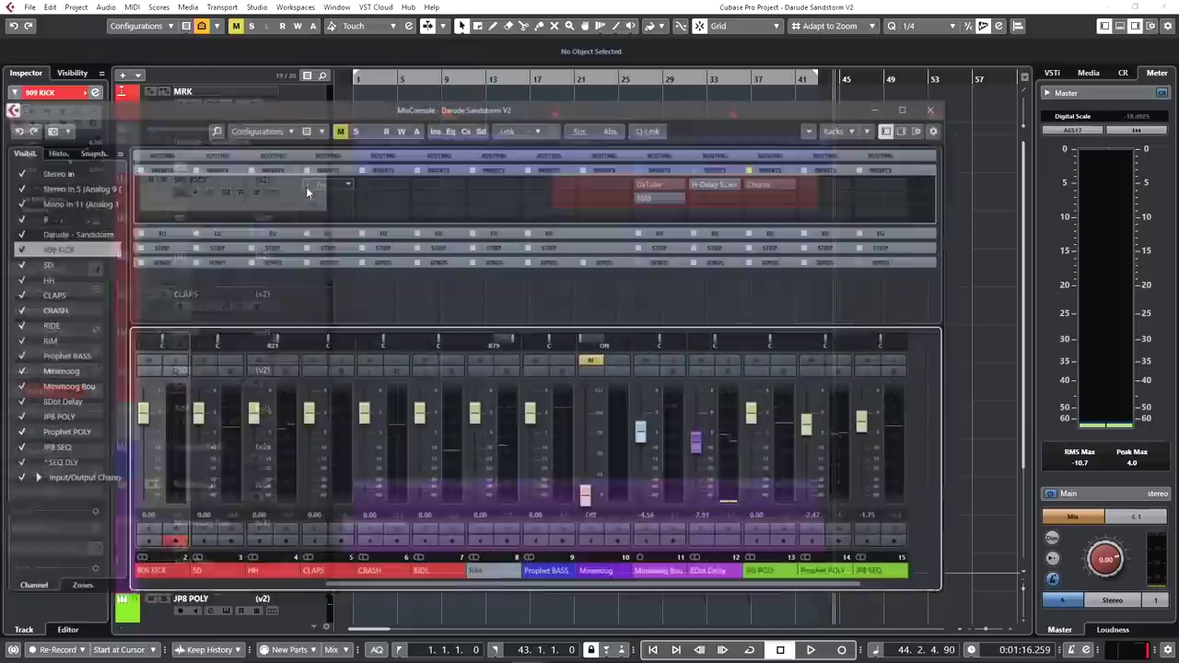
click(172, 360)
key(space)
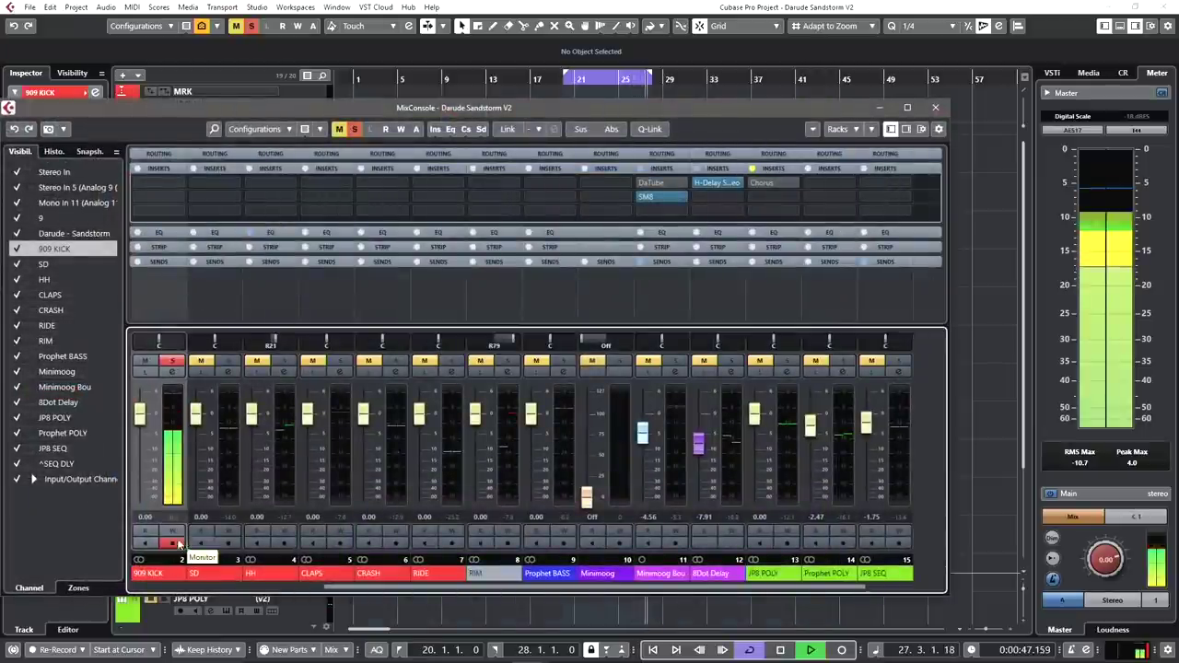
click(172, 372)
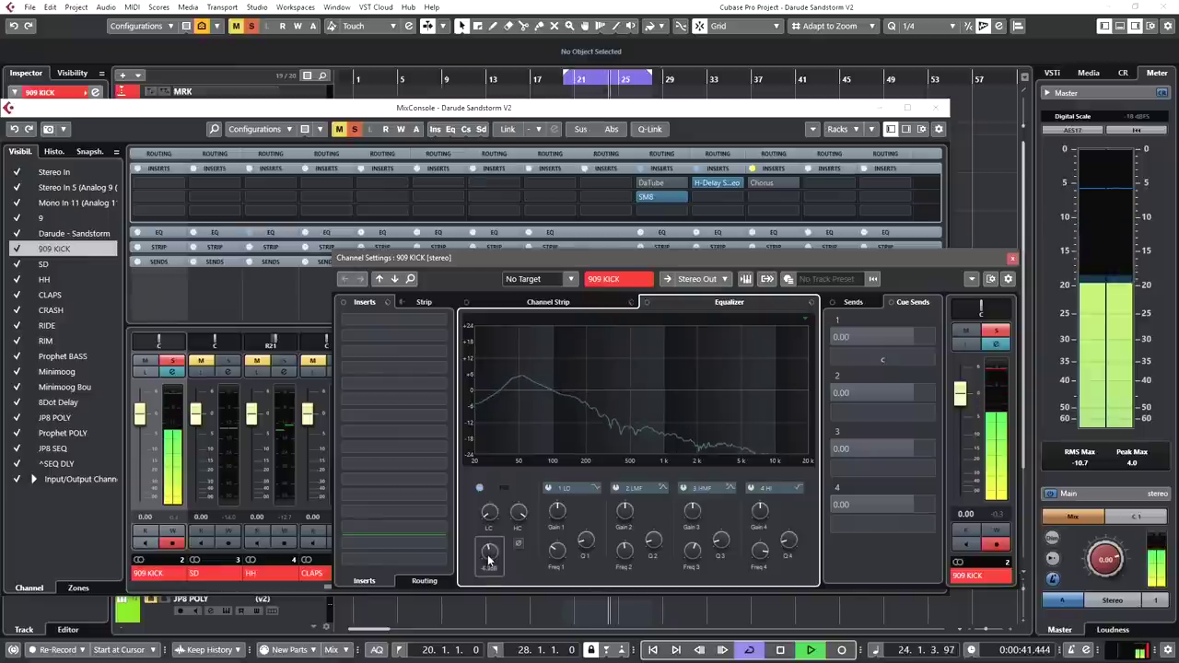
Add the HEQ2 equalizer as the first insert on the 909 KICK channel and adjust its CPS frequency selector
click(441, 321)
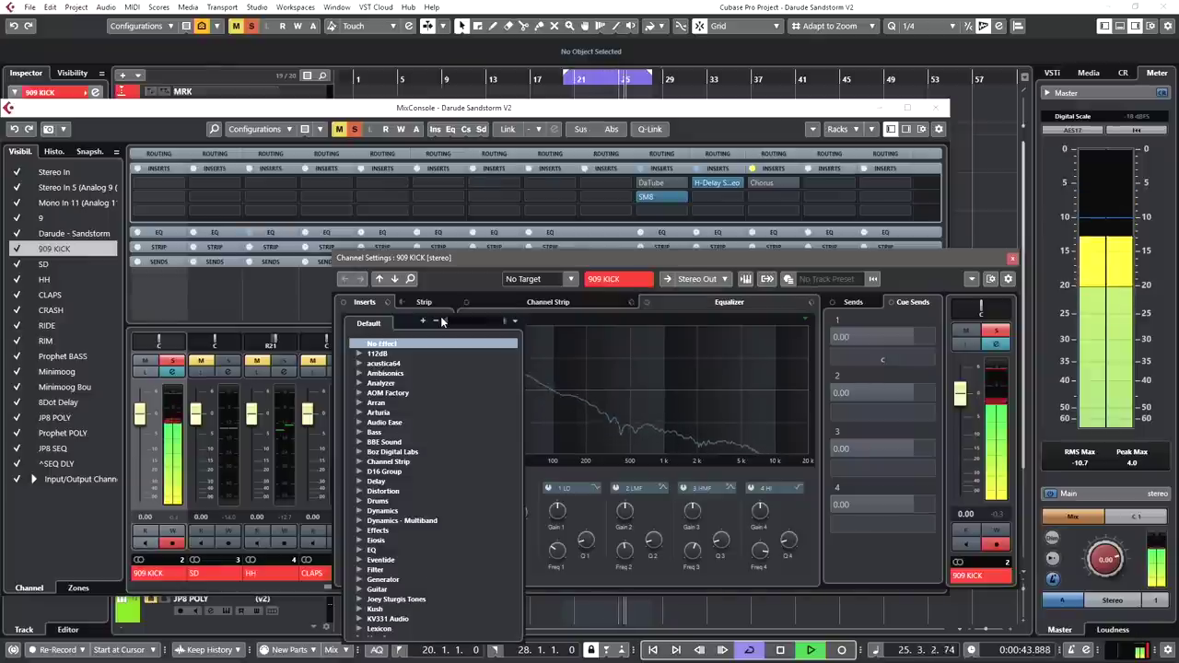
text(wa)
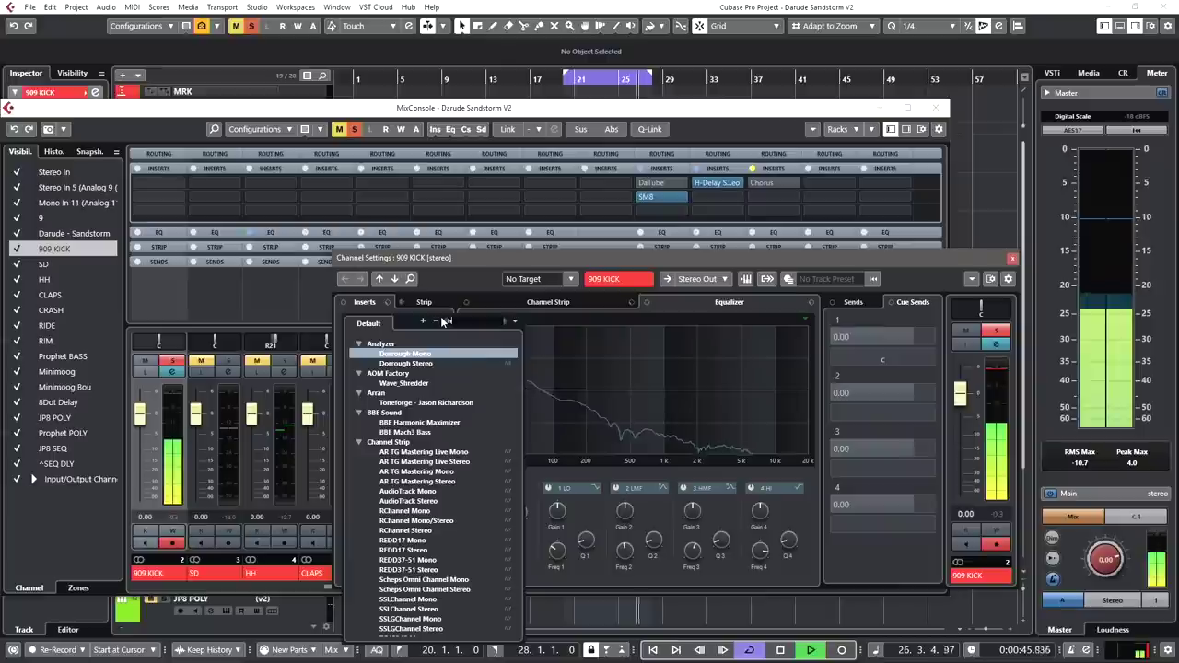
text(q2)
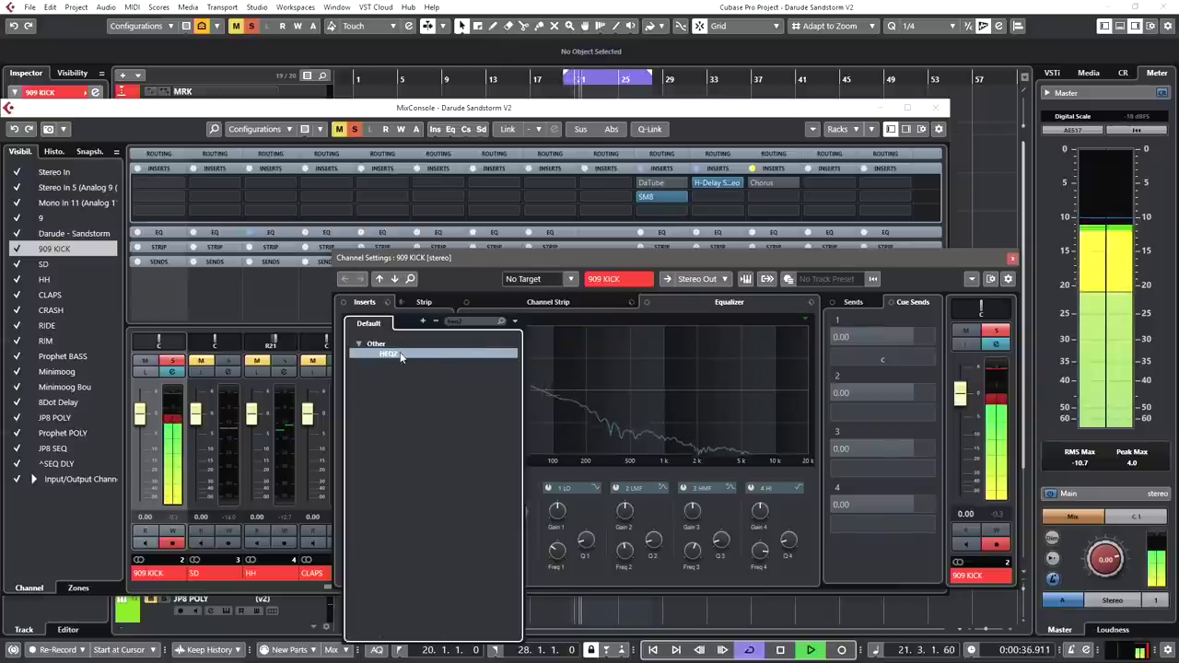
click(399, 352)
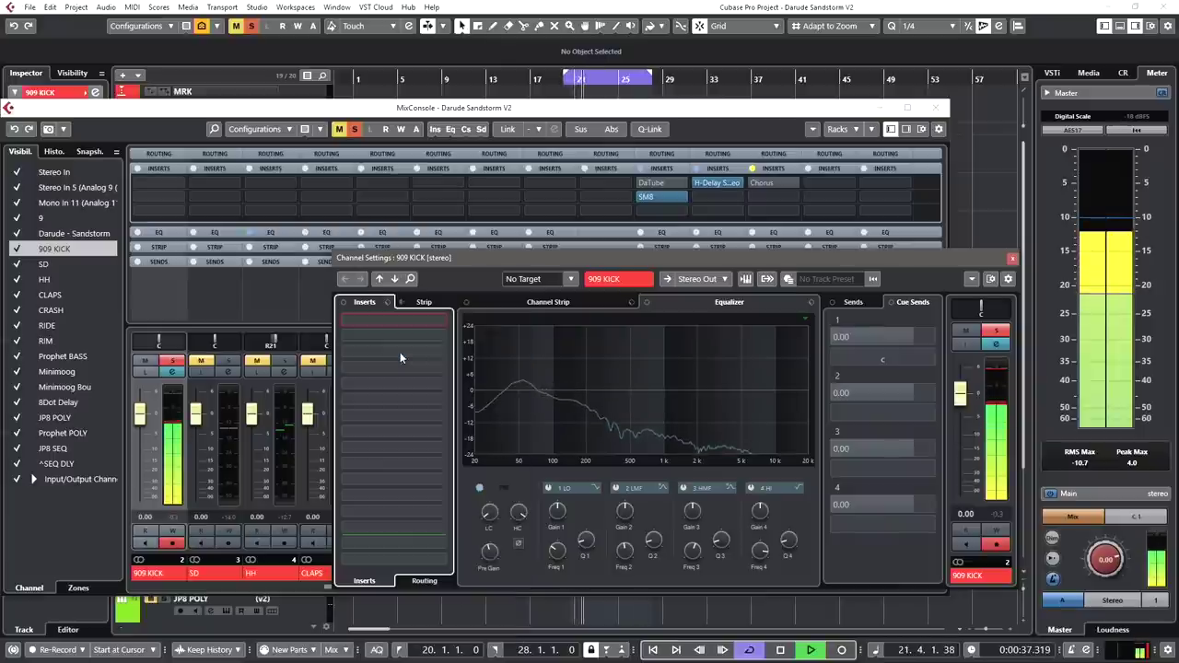
click(358, 320)
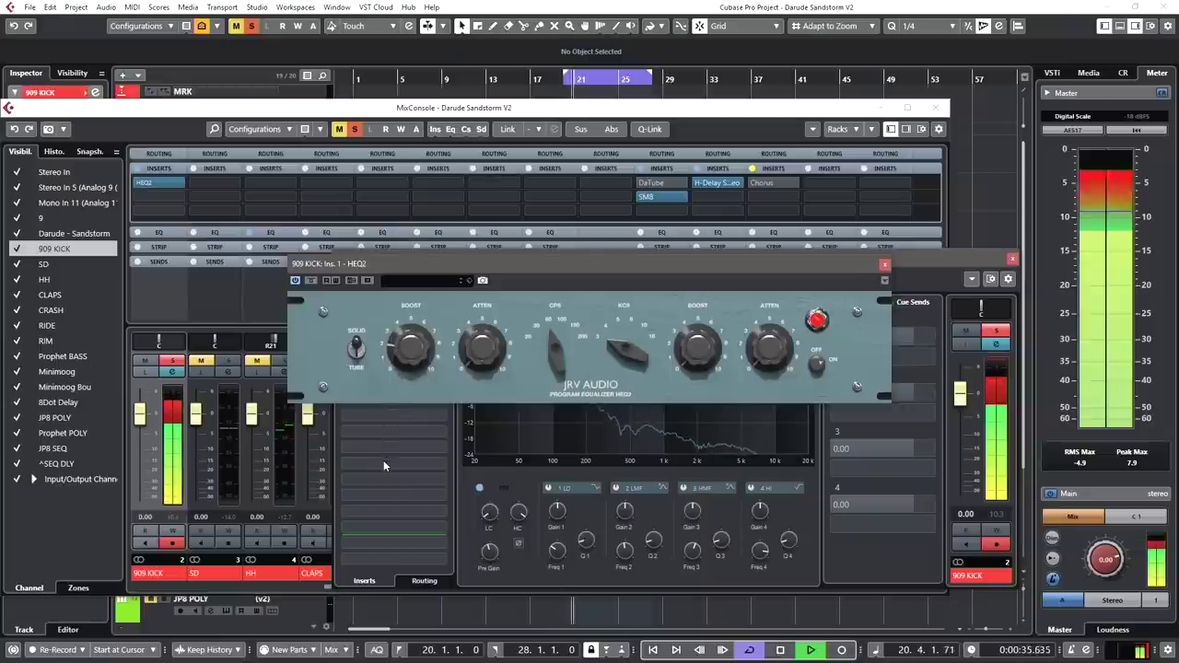
drag(559, 329, 559, 300)
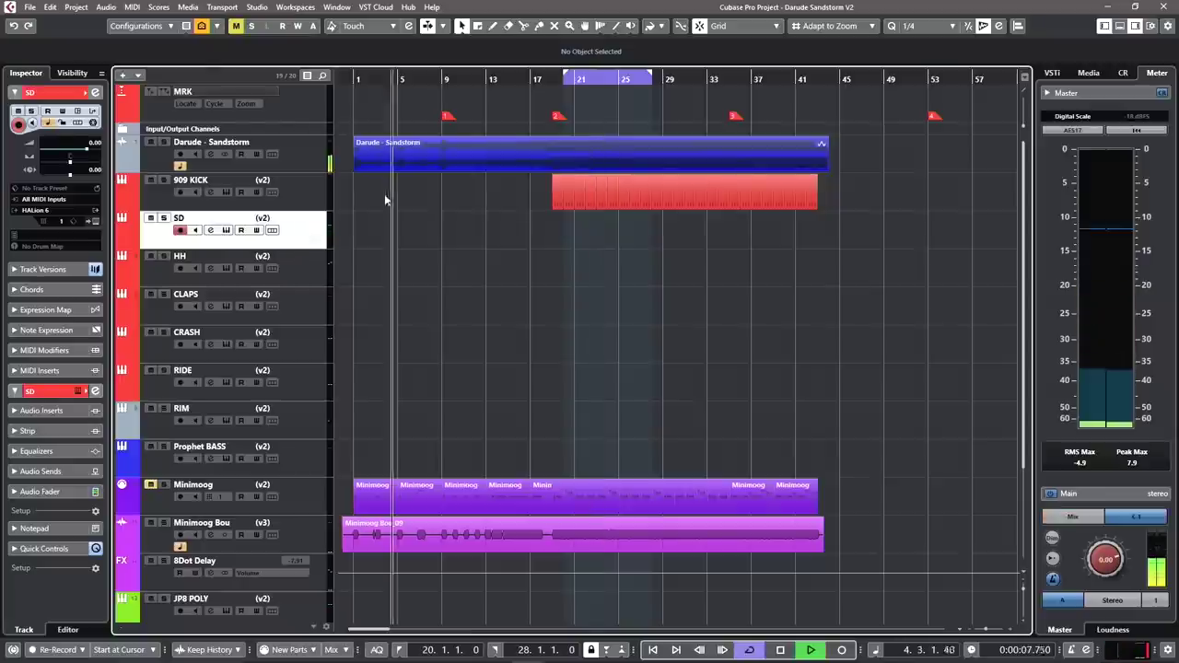
Stop playback and extend the cycle range backwards so that it starts at bar 1
key(space)
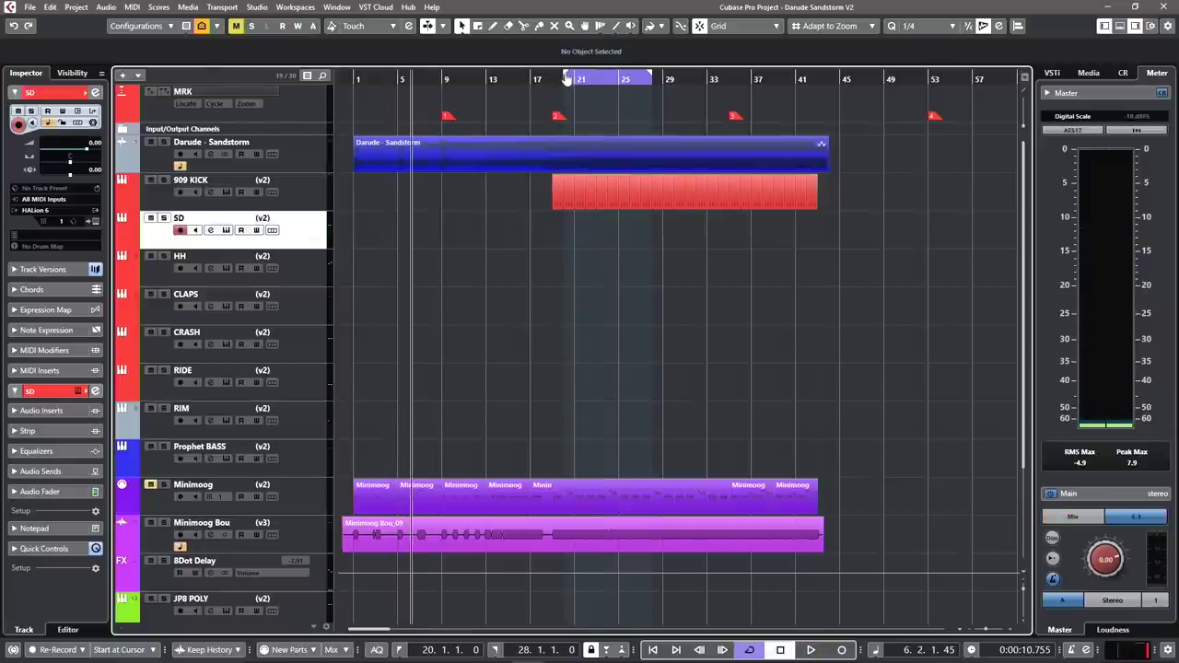
drag(567, 79, 400, 81)
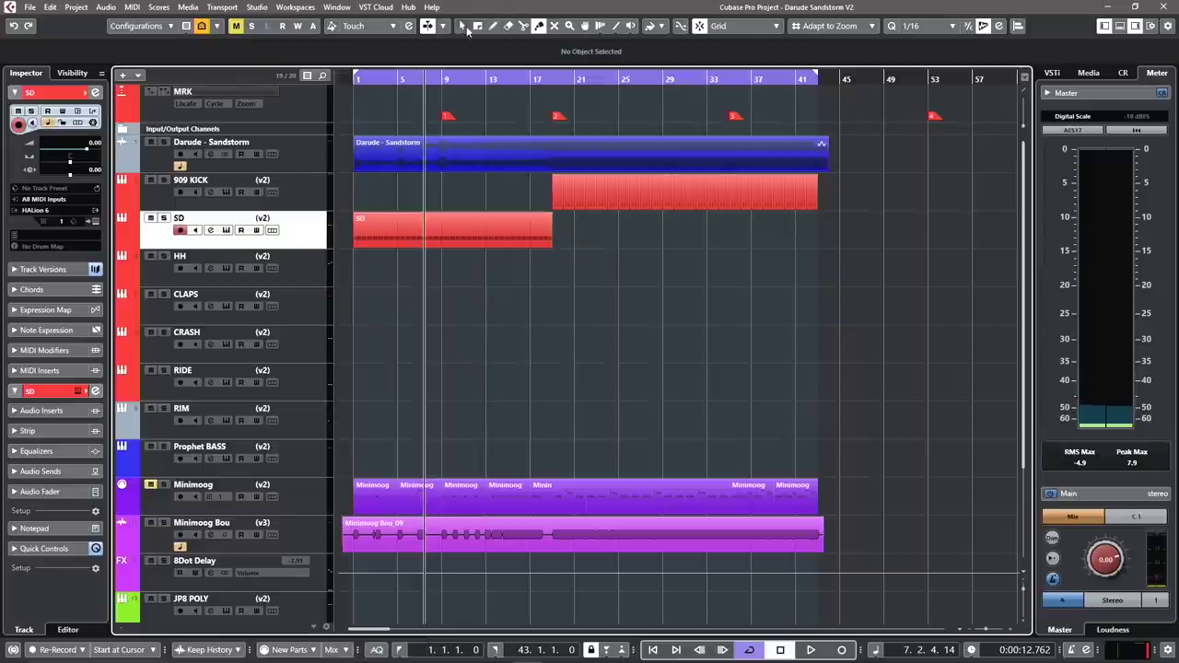
Open the SD part for editing, select all its notes and ramp their velocities from near zero up to maximum
double_click(442, 236)
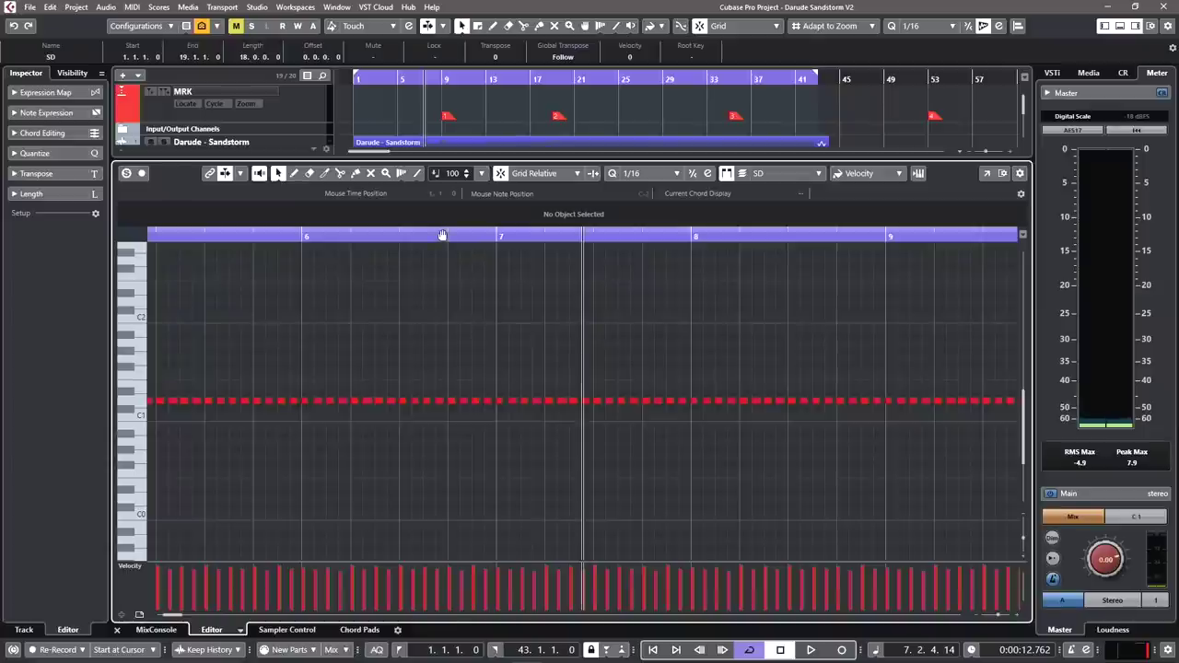
scroll(442, 237, down, 8)
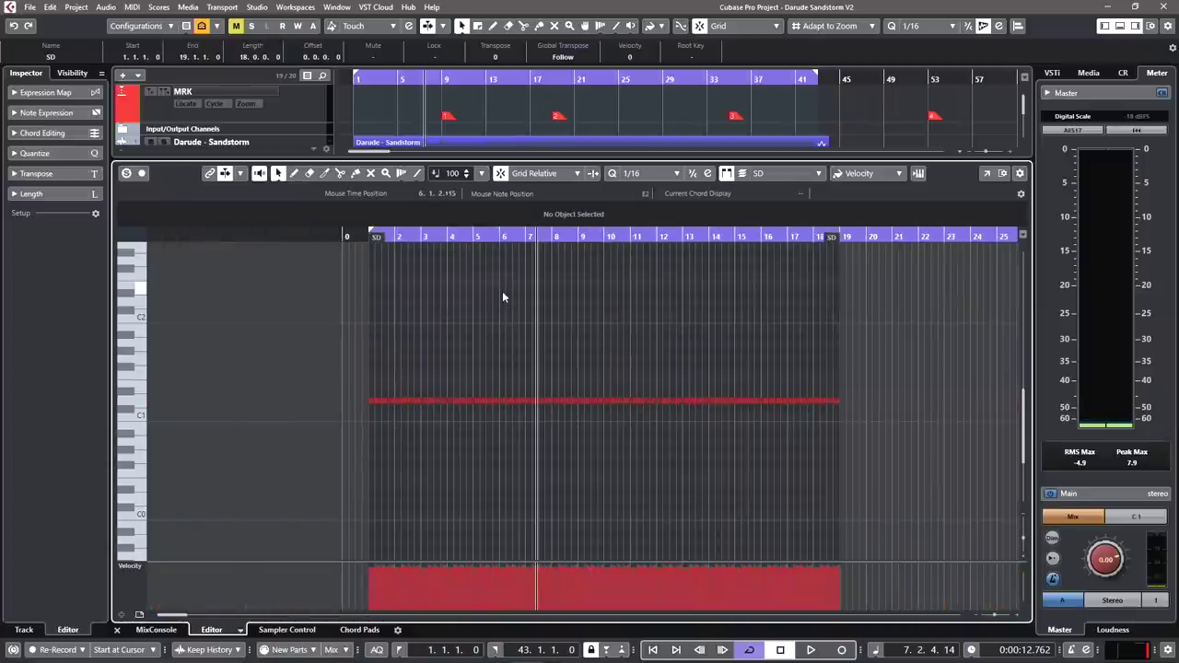
key(ctrl+a)
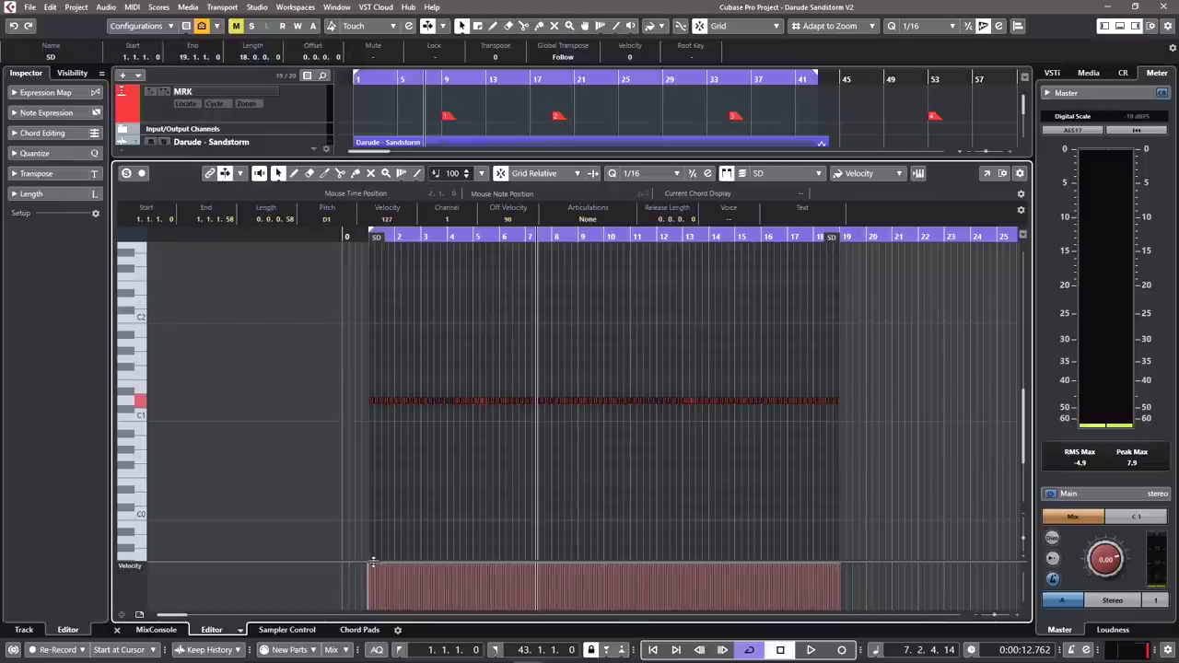
drag(370, 595, 836, 565)
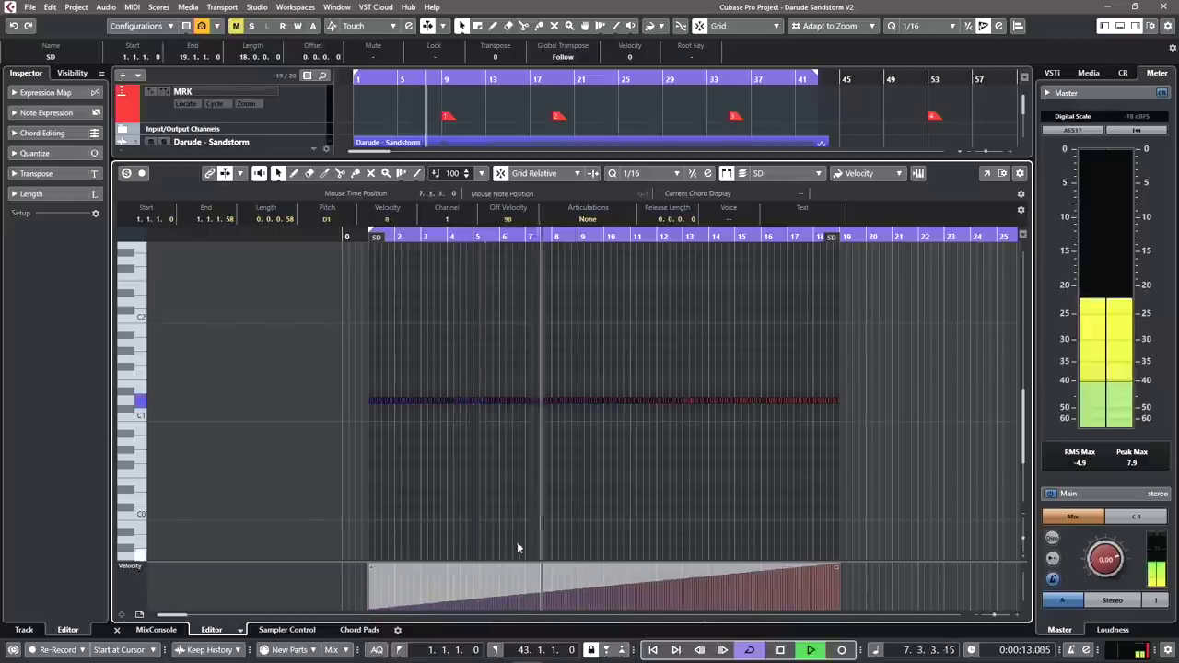
Audition the end of the snare build-up, close the note editor and play the arrangement from about bar 16
click(783, 236)
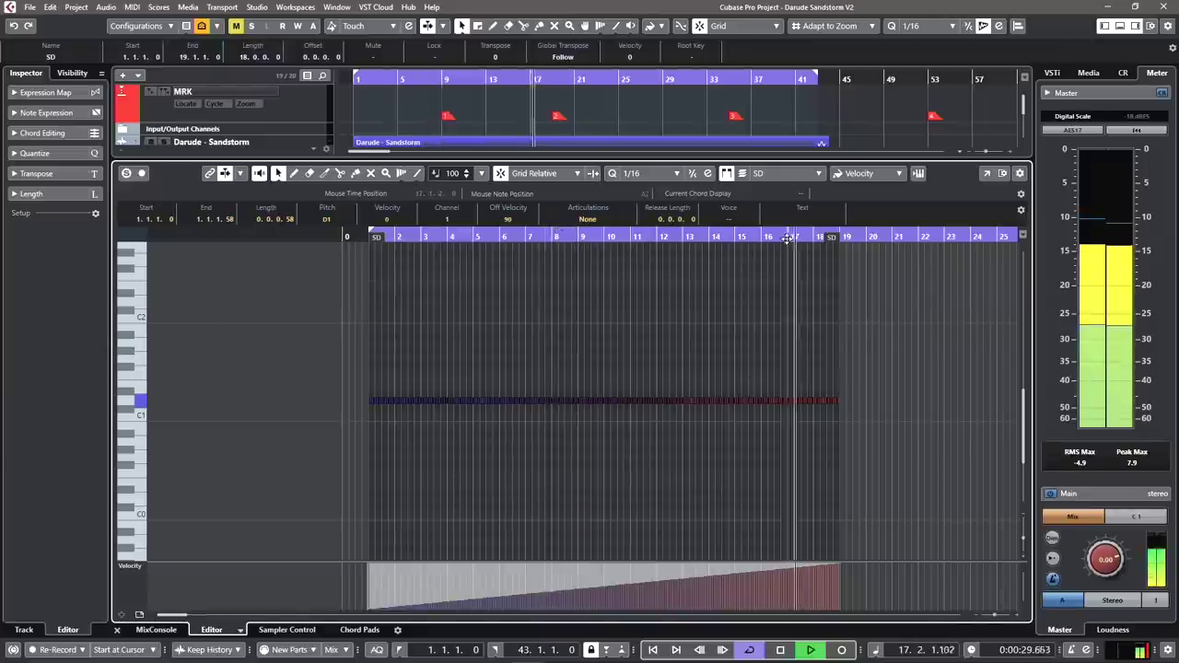
key(space)
key(ctrl+e)
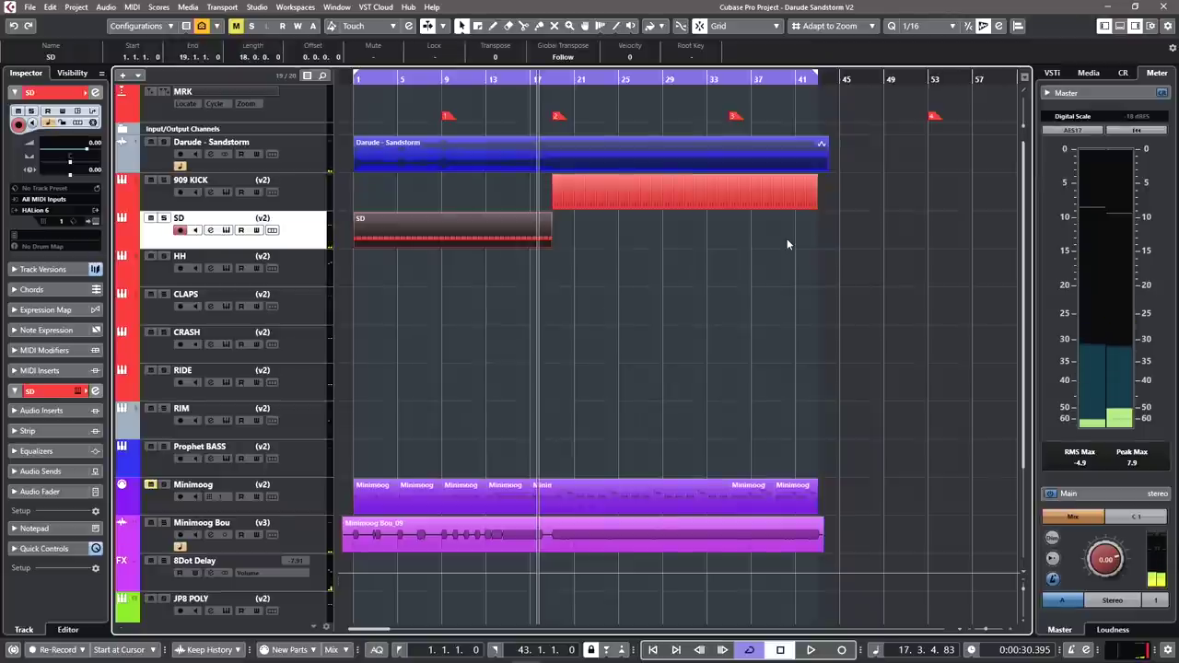
click(524, 79)
key(space)
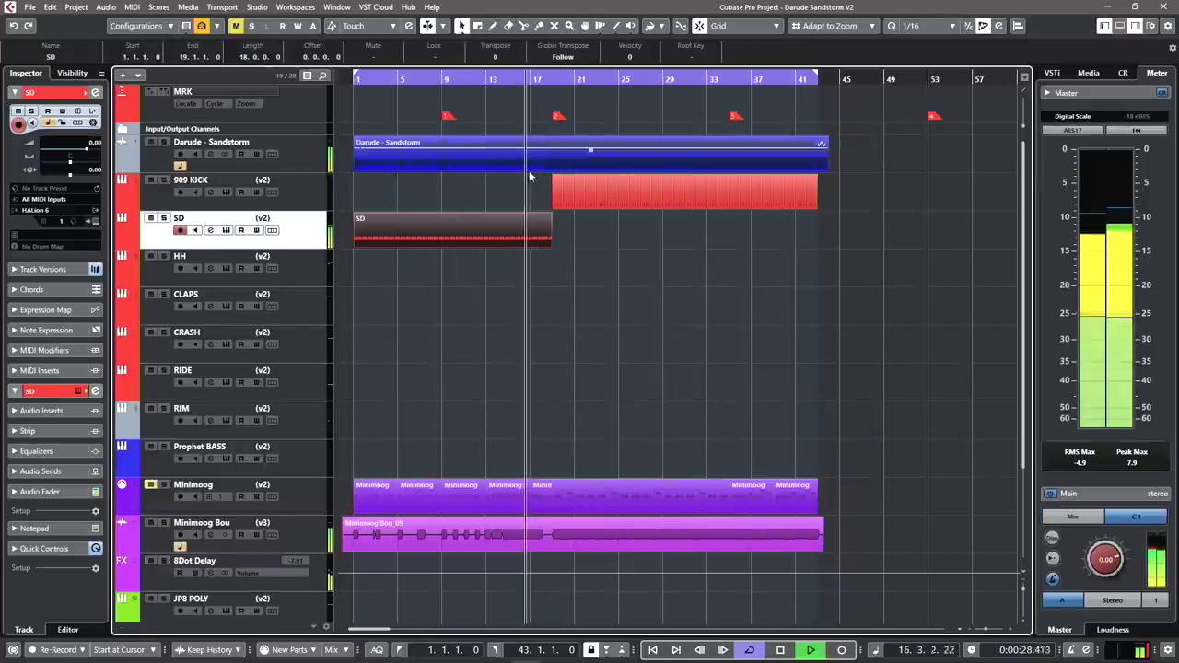
Stop playback just before bar 19, open the SD part for editing and delete its notes from 18.2 to the end
key(h)
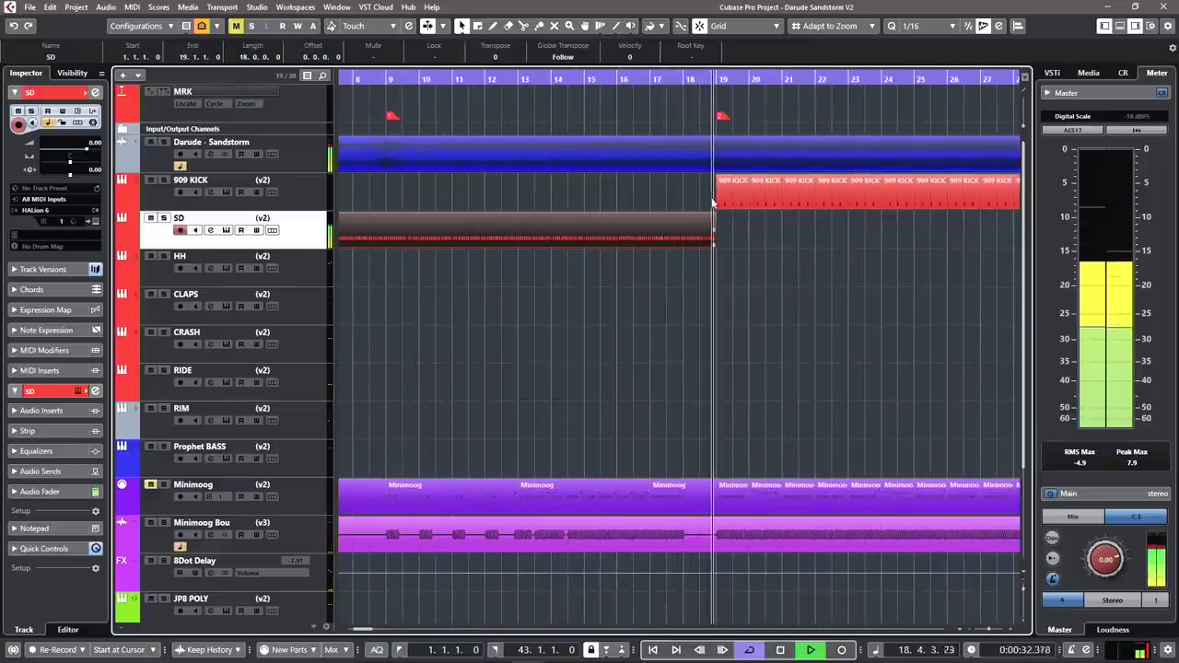
key(space)
click(683, 81)
double_click(684, 247)
key(space)
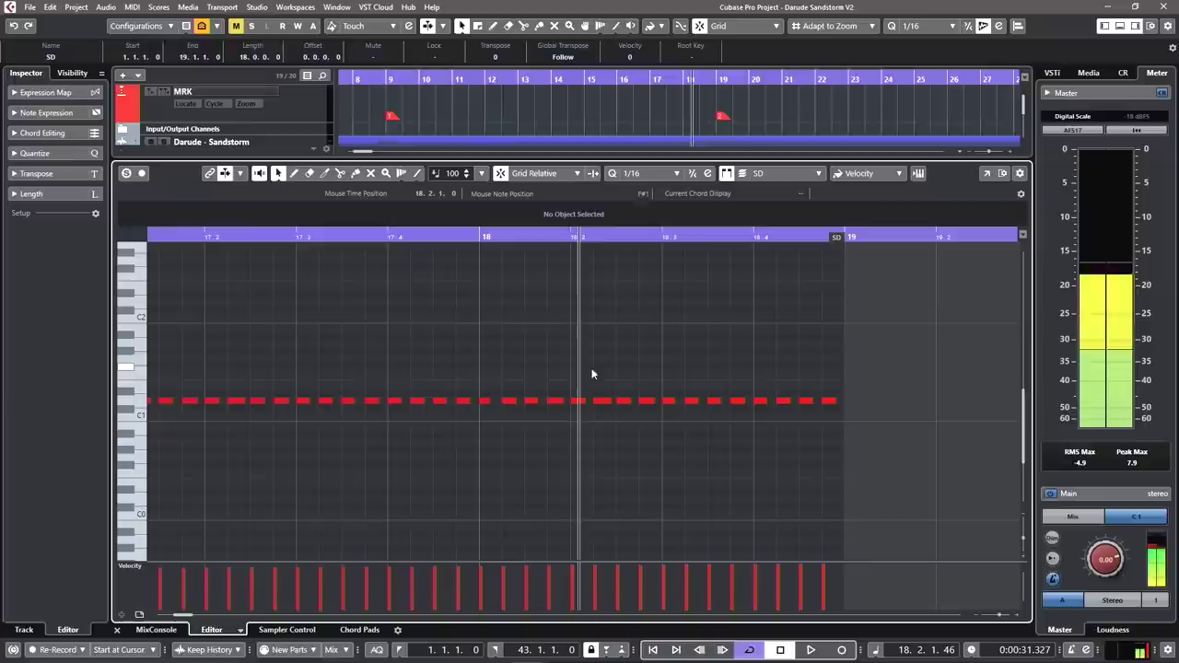
drag(732, 429, 855, 439)
key(Delete)
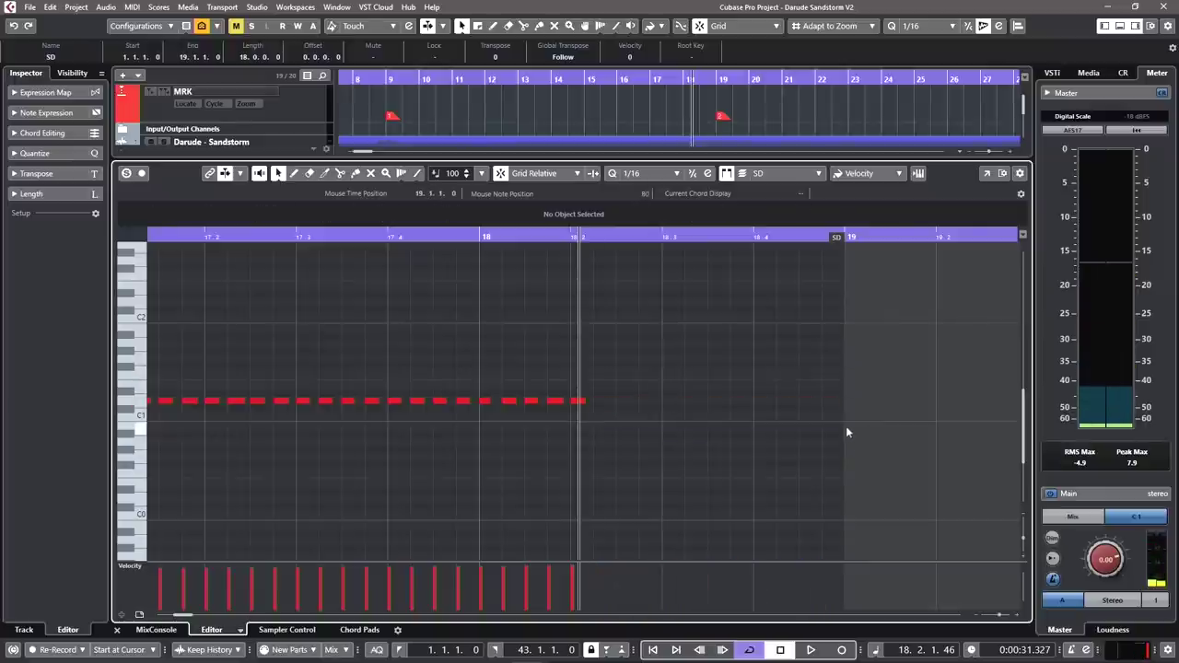
Set the SD part's quantize grid to 1/16 Triplet after trying 1/8 Triplet, and enter snare notes between 18.2 and 18.3
click(644, 173)
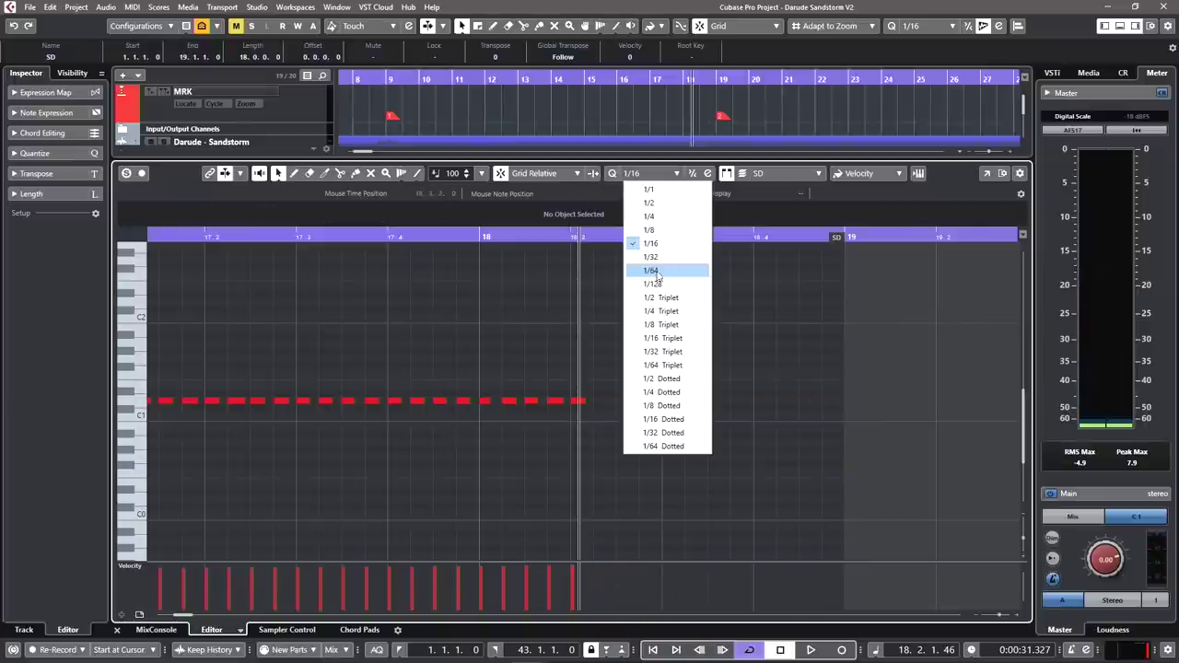
click(668, 324)
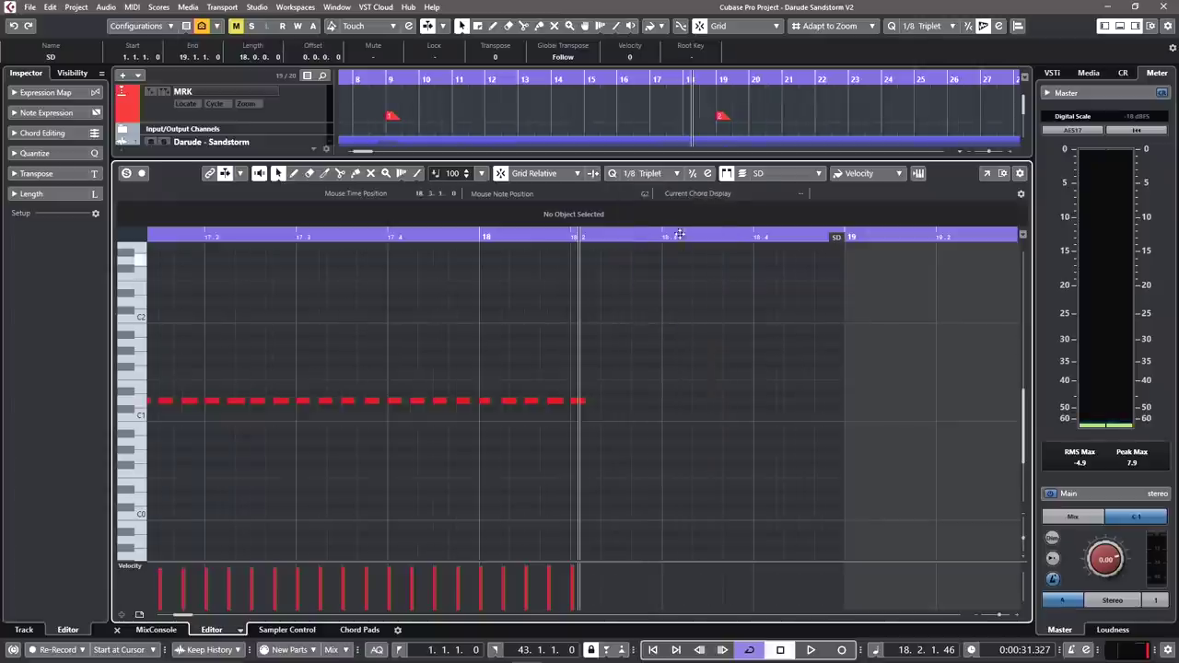
click(671, 175)
click(645, 343)
drag(583, 401, 671, 400)
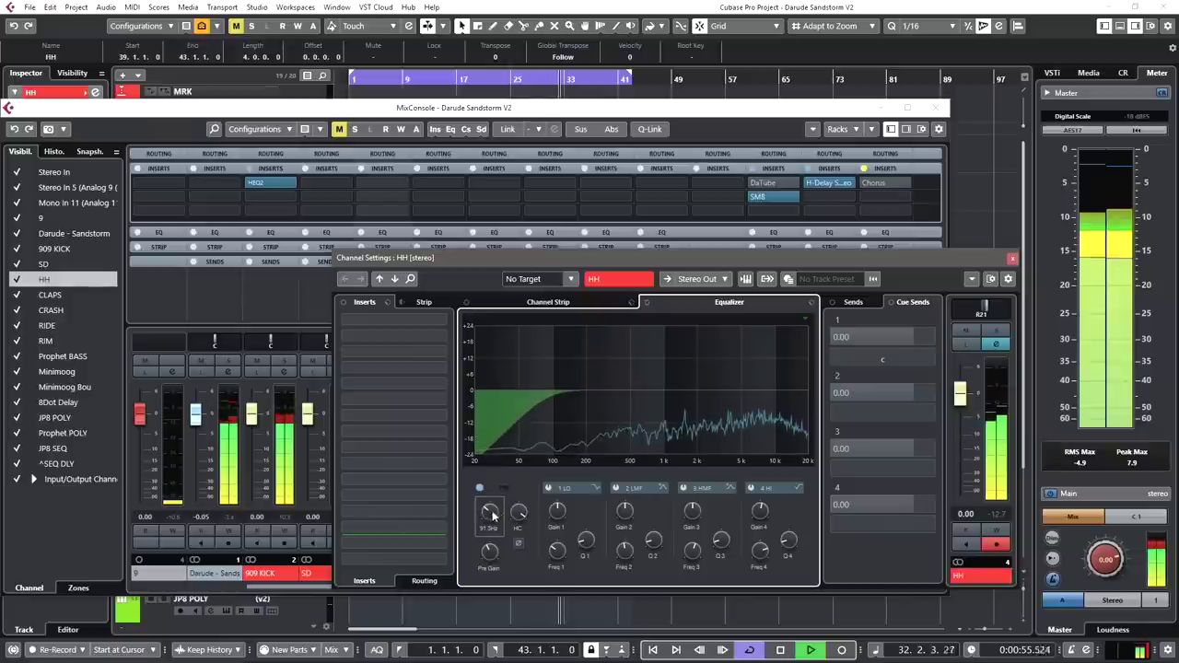
Change the filter slope of the low-cut filter in the HH channel's equalizer
right_click(490, 512)
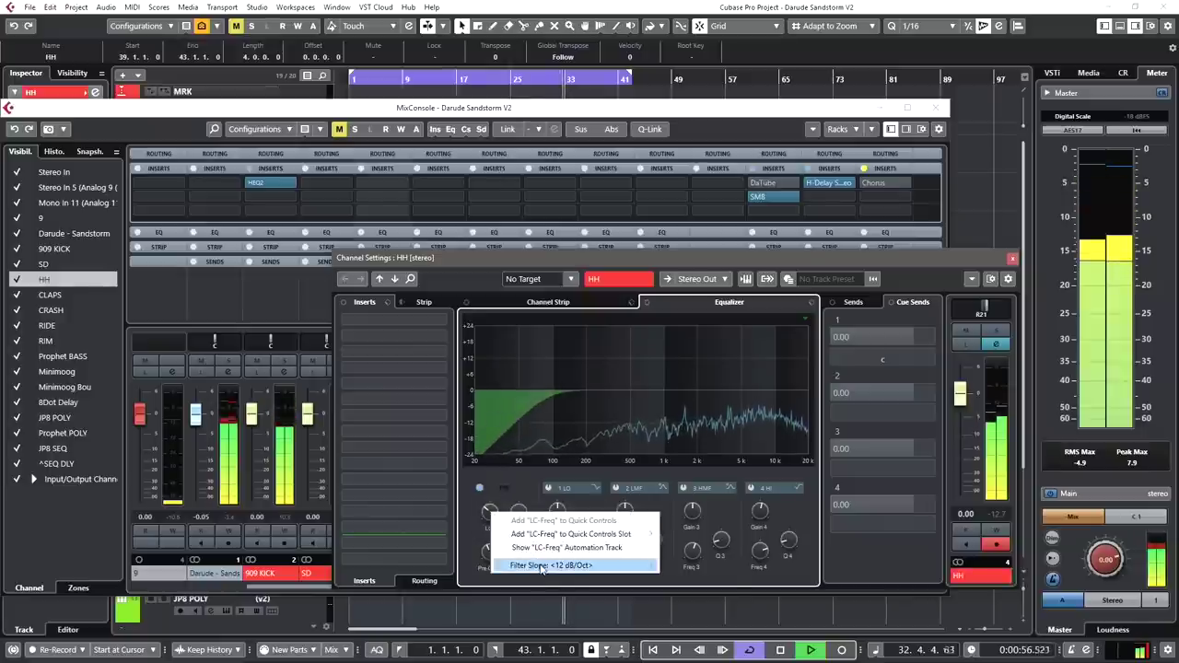
mouse_move(552, 564)
click(697, 610)
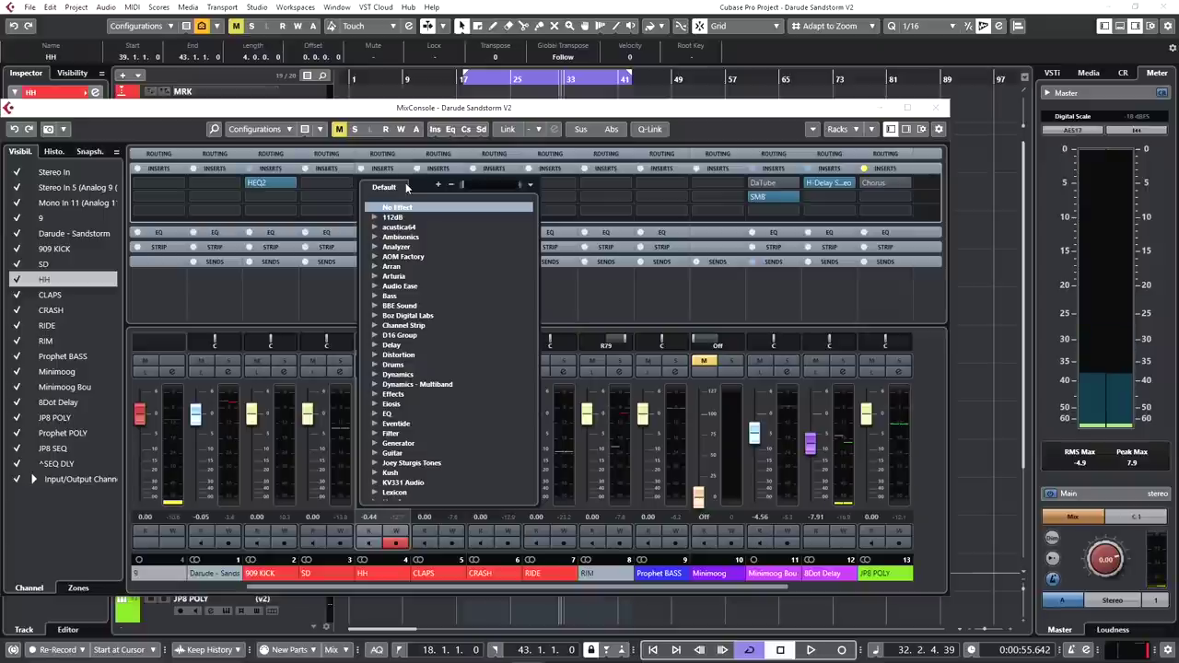
Add the SM8 equalizer as the first insert on the HH channel, open it and start playback
text(sm8)
click(405, 219)
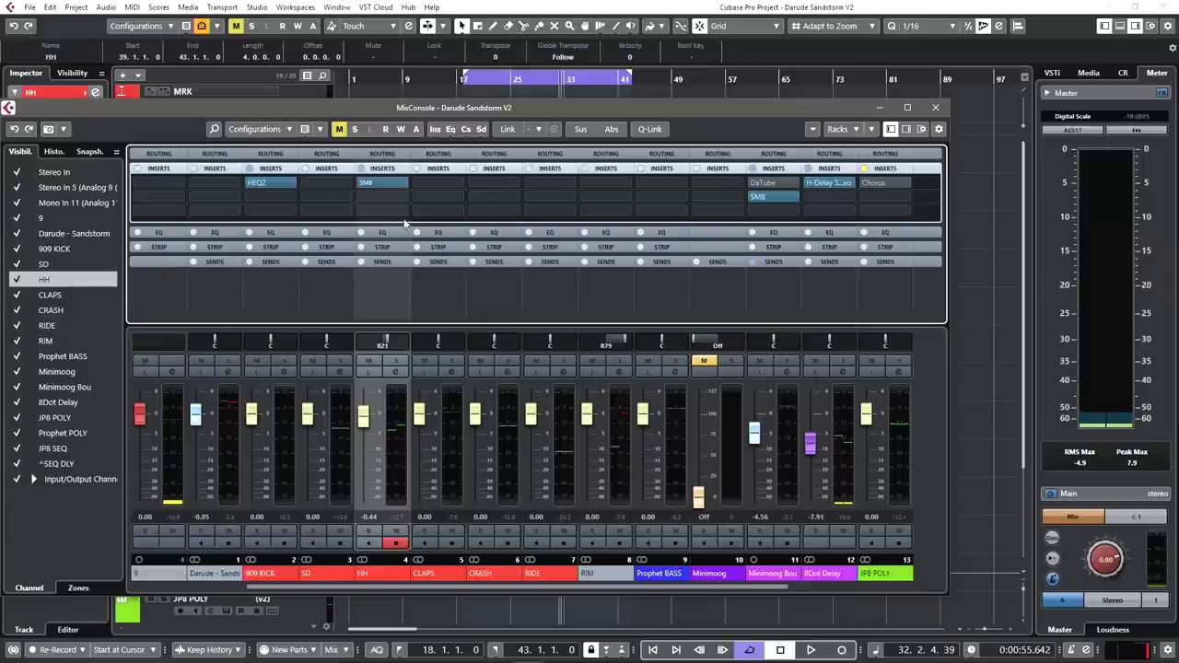
click(373, 183)
key(space)
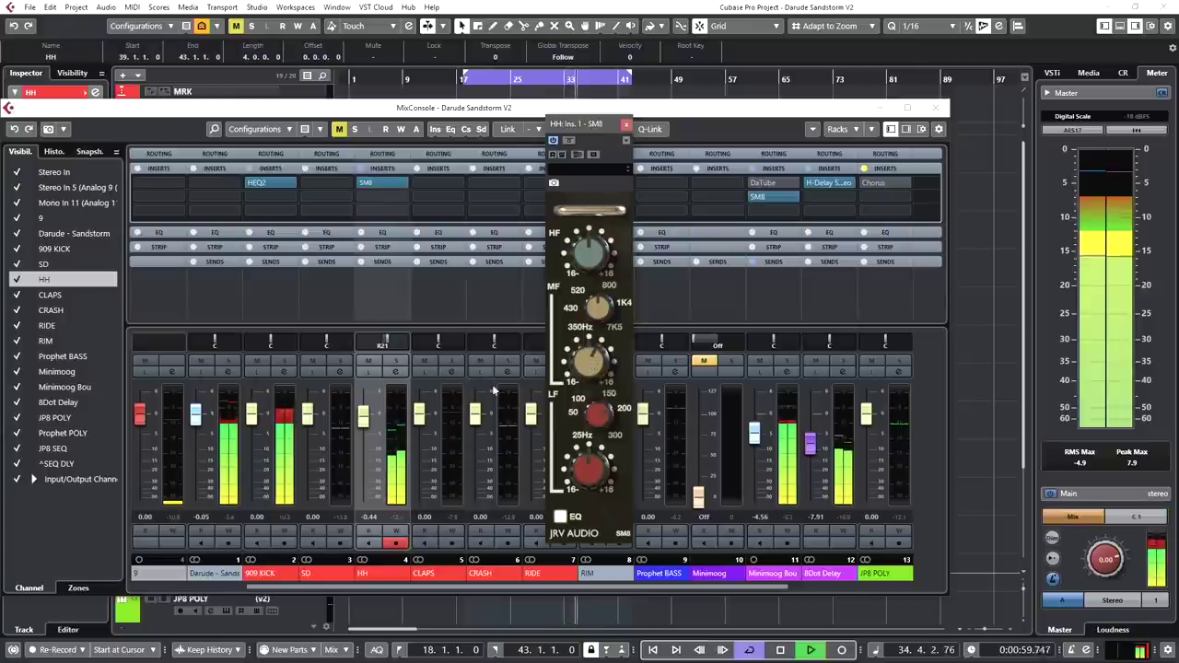
Adjust the HH channel's SM8 bands, first soloed and then in the full mix, and lower the HH fader to -1.75
click(395, 362)
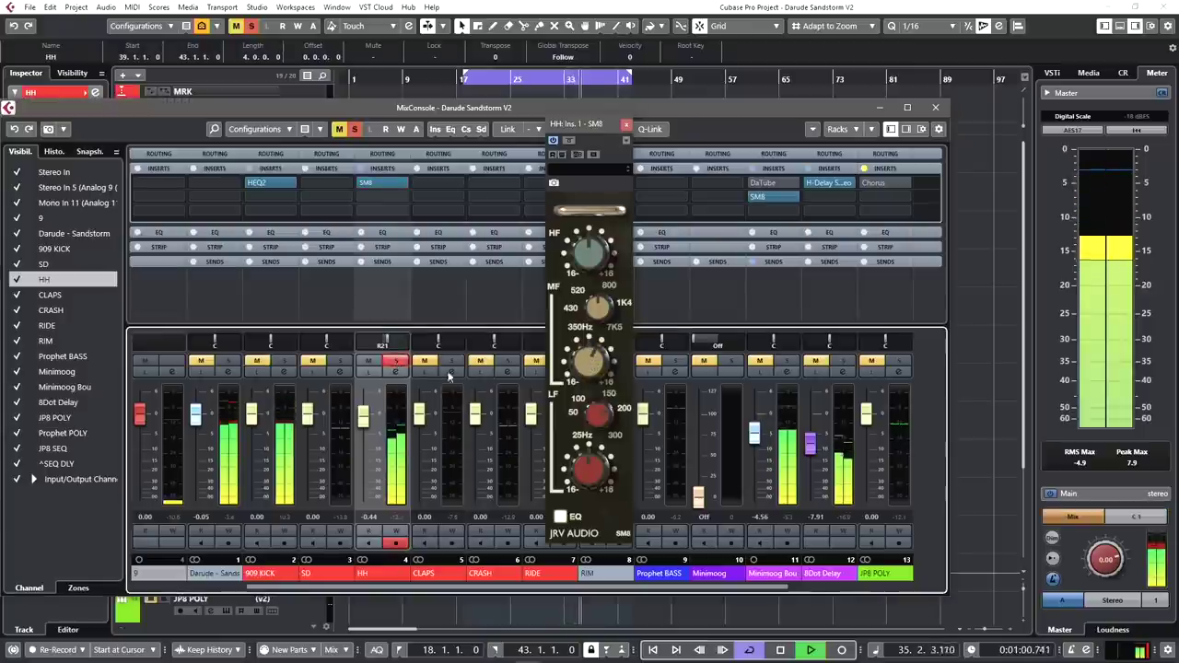
click(603, 412)
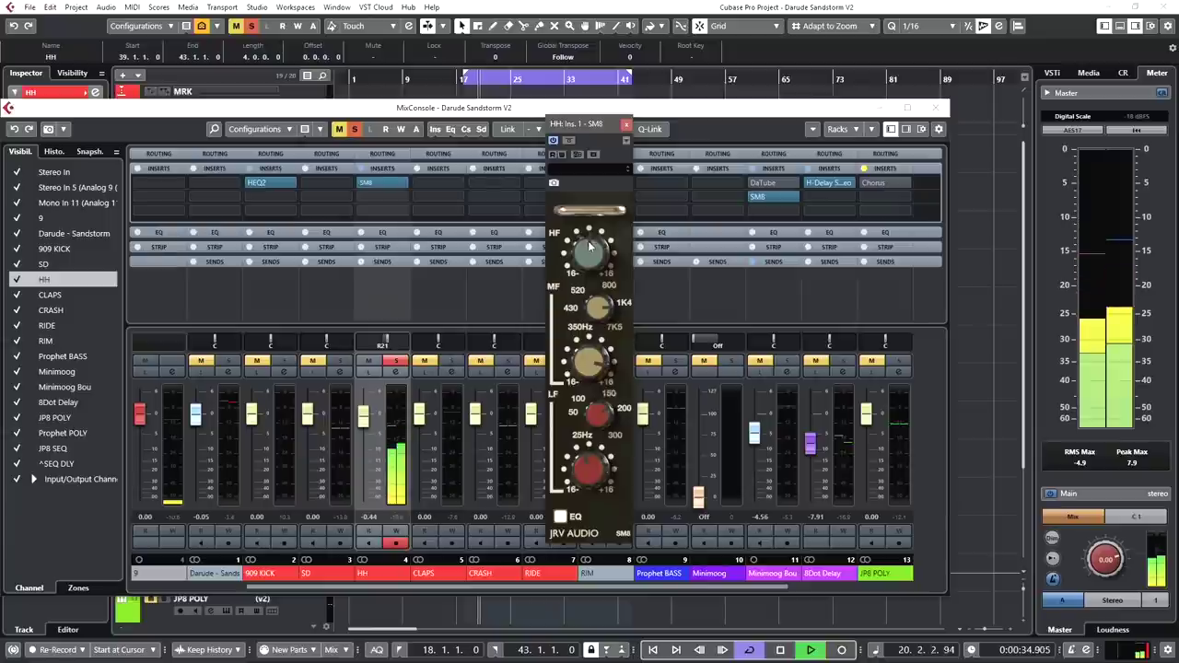
click(396, 361)
drag(363, 417, 366, 425)
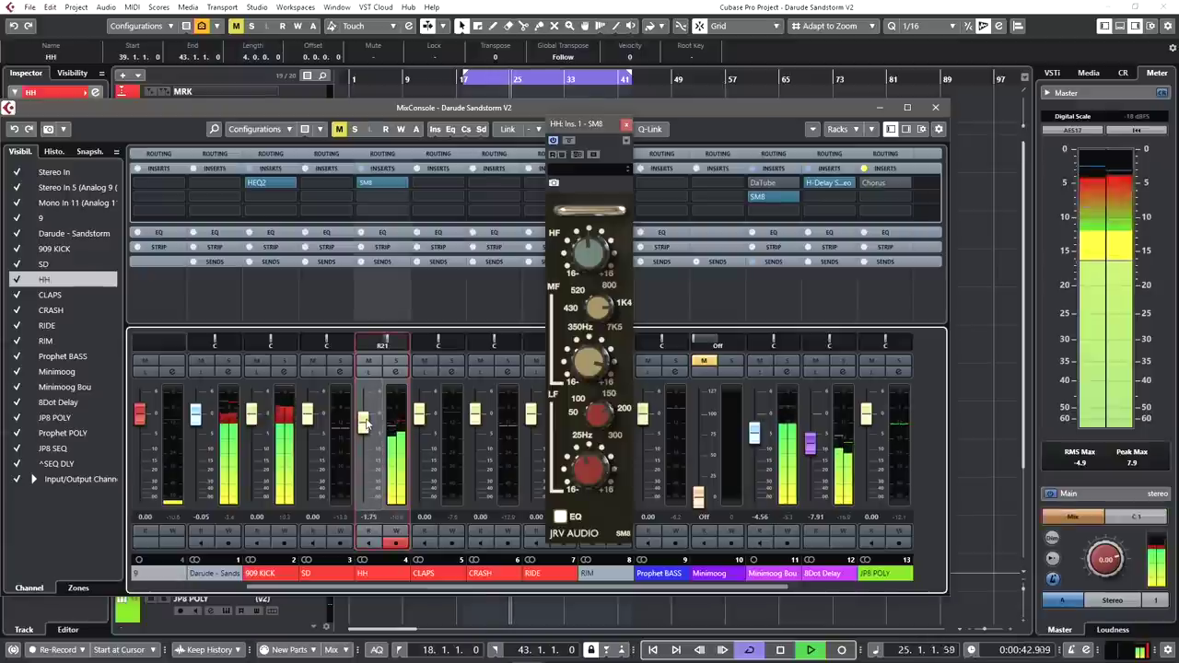
click(582, 274)
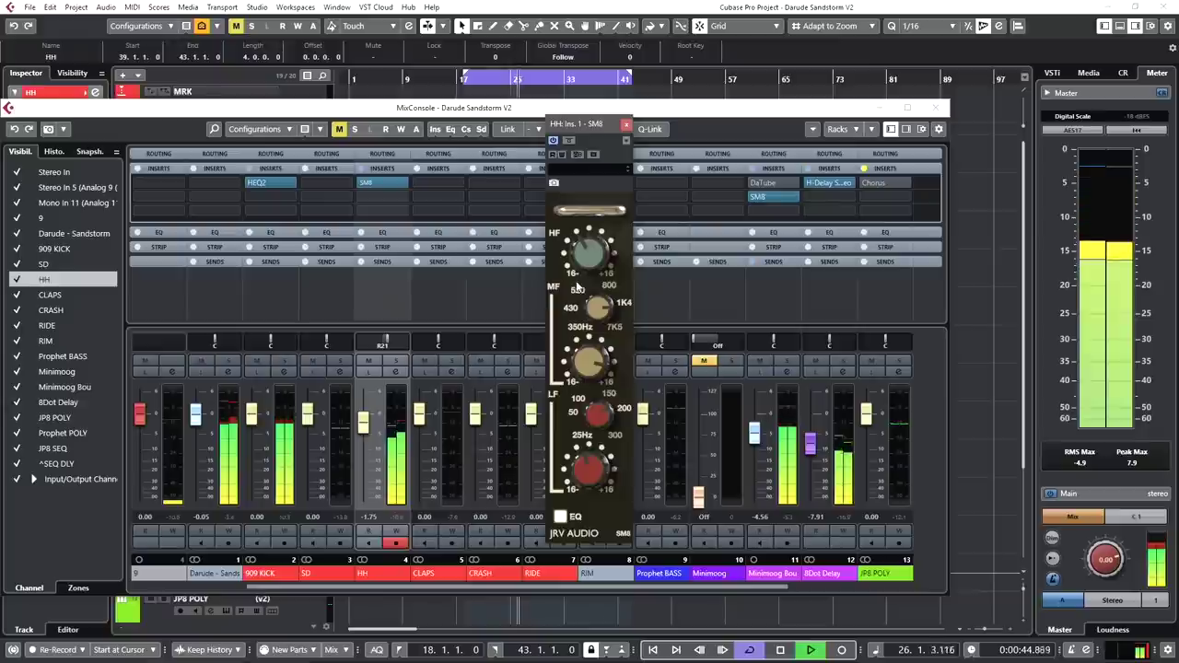
click(364, 423)
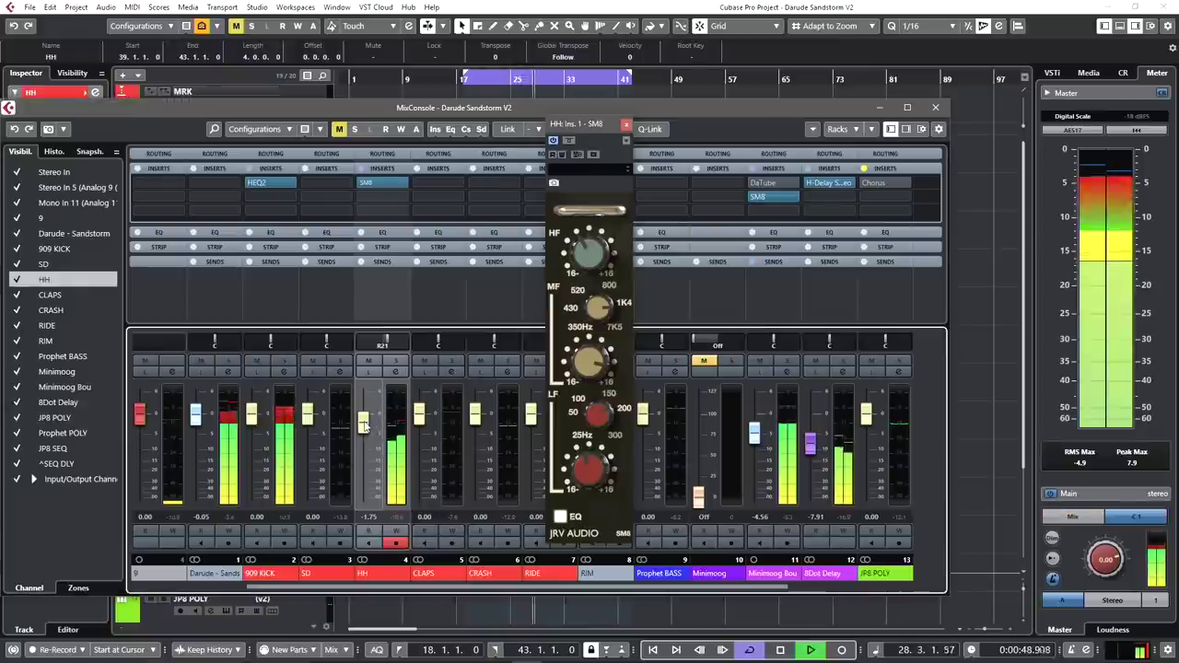
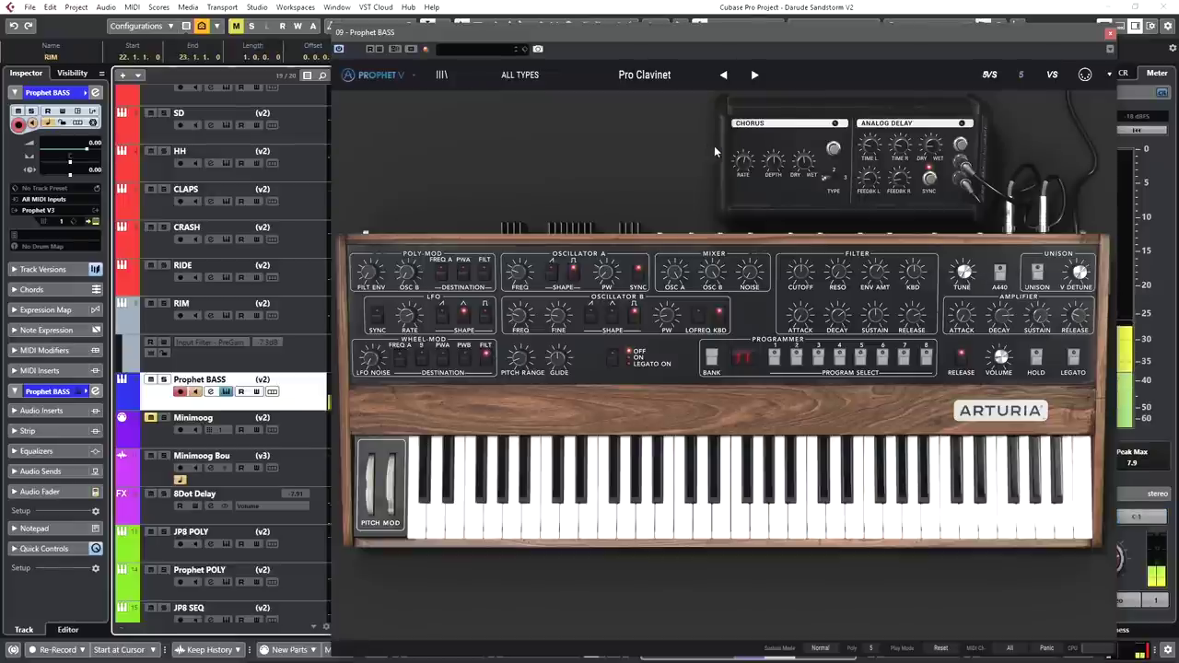
Step forward through the Prophet V3 presets on the Prophet BASS track and load Bassrun
click(753, 76)
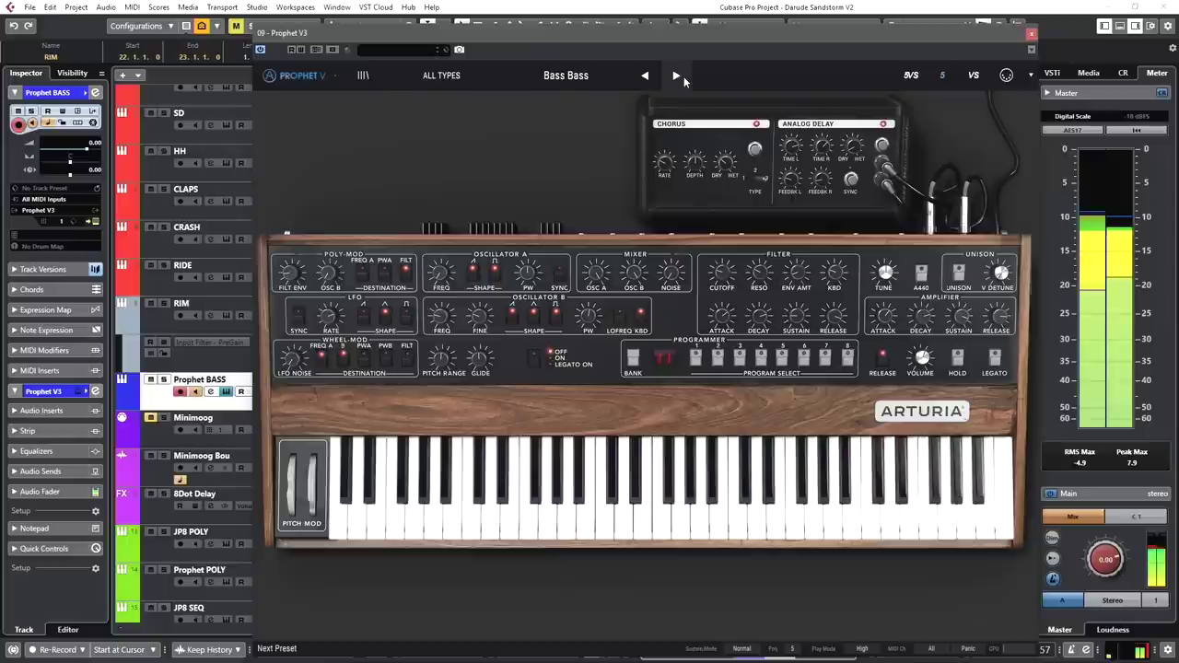
click(679, 76)
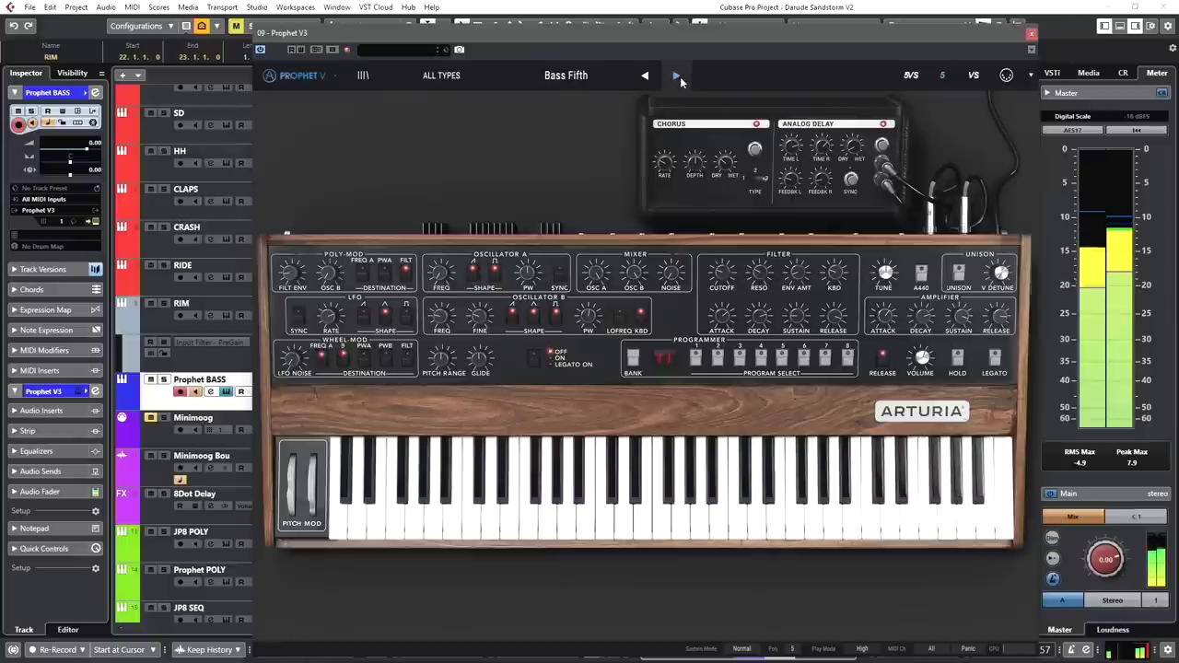
click(678, 77)
click(678, 79)
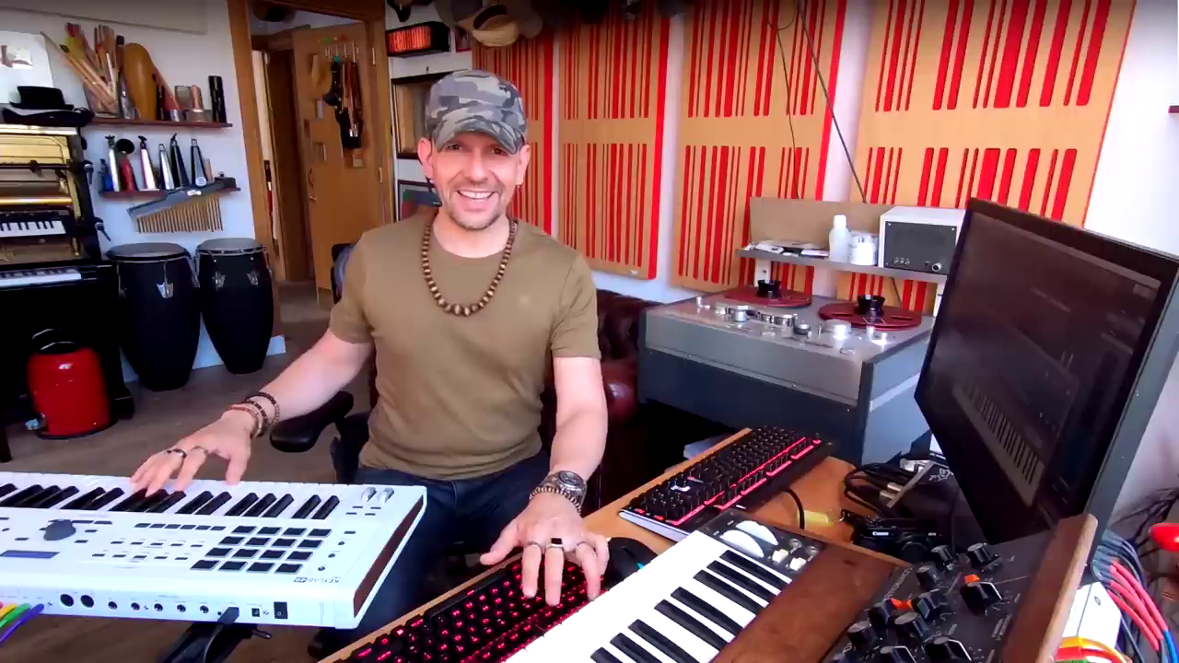
Set oscillators A and B to the pulse shape only and tune oscillator A's frequency to around -24 semitones
click(475, 274)
click(534, 316)
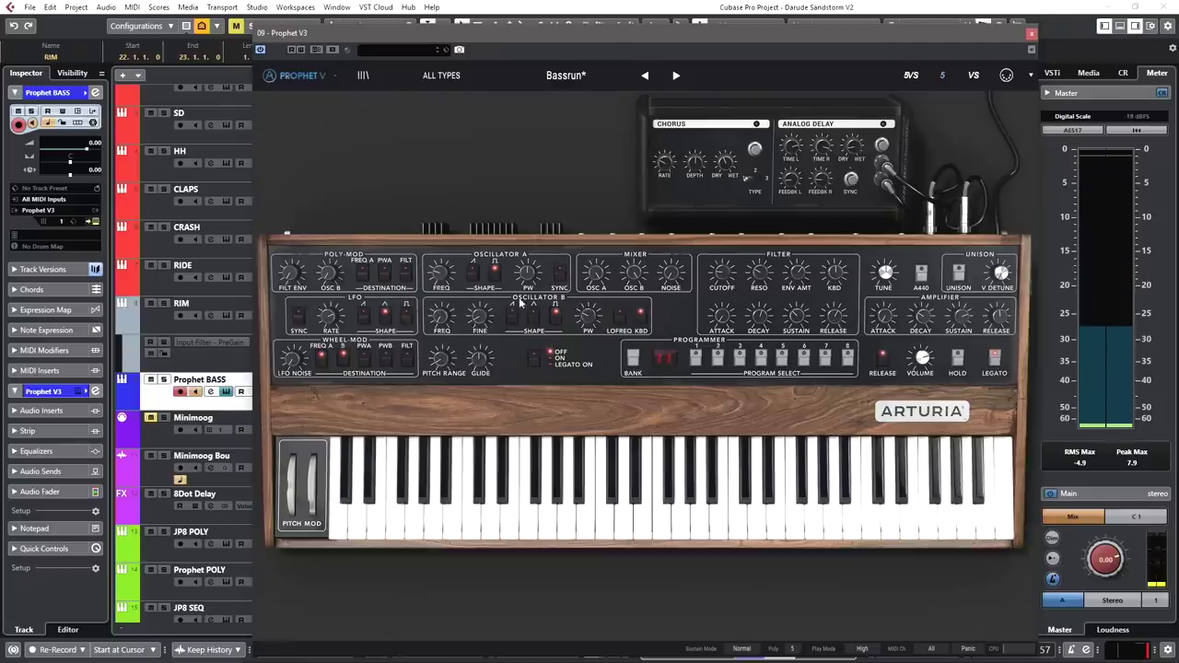
drag(441, 273, 441, 261)
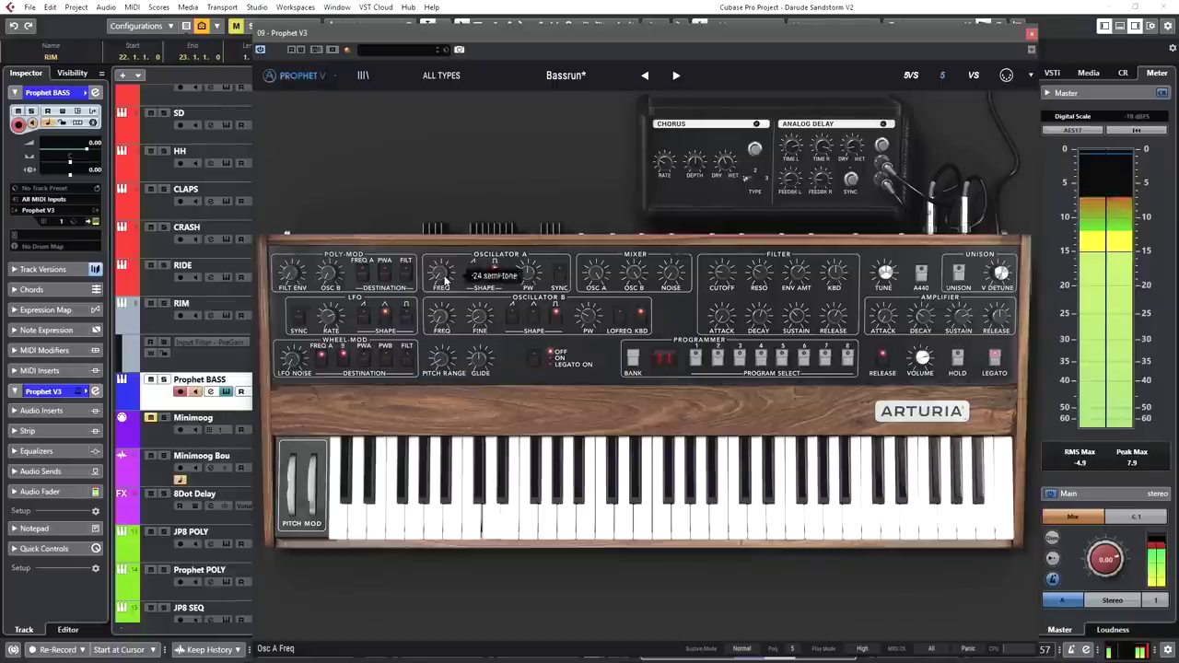
drag(446, 278, 448, 277)
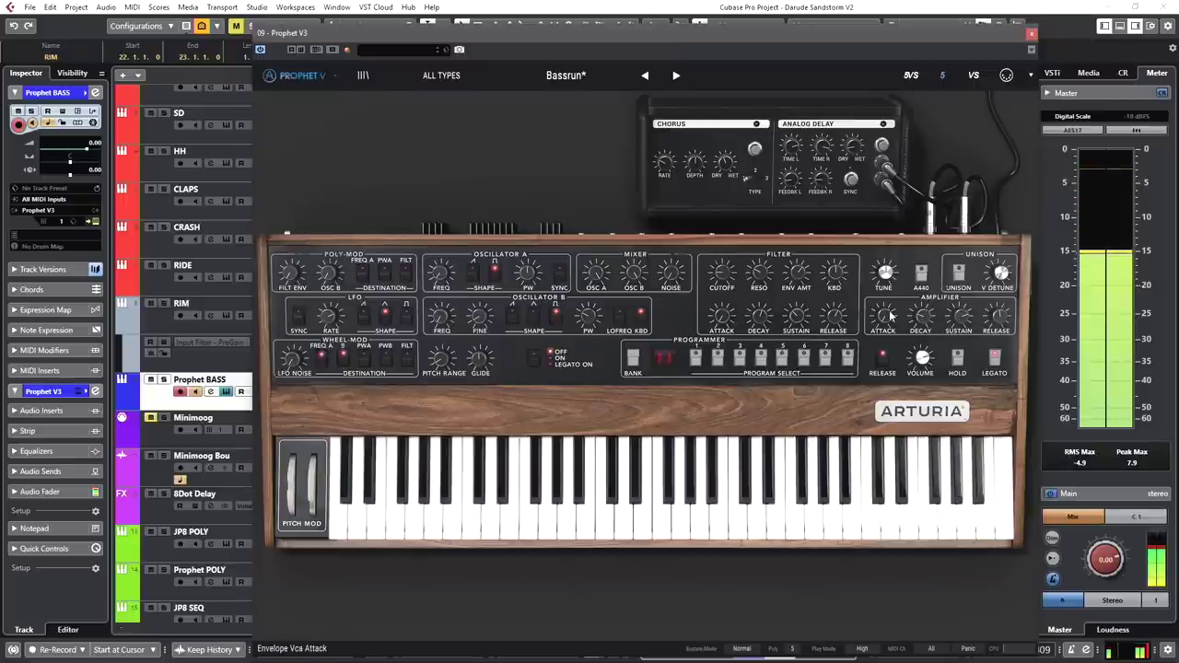
Shape the bass sound with amplifier sustain at about 0.45, filter sustain at about 0.35, and adjusted amplifier decay and filter cutoff
drag(959, 316, 959, 337)
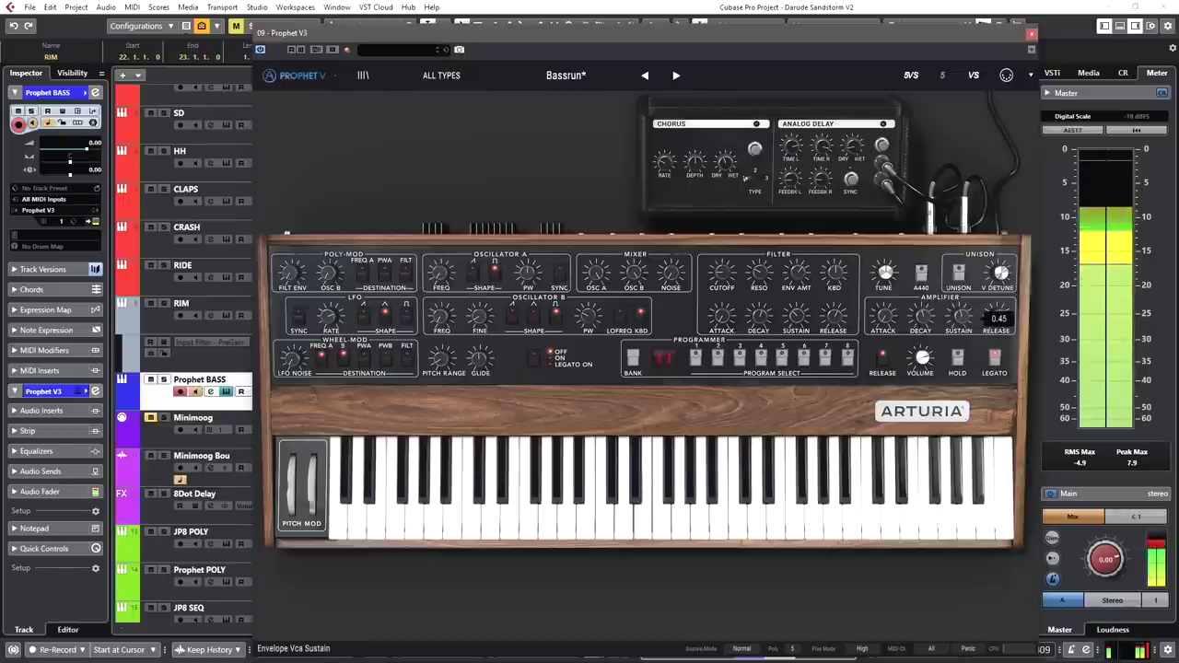
drag(917, 330, 917, 324)
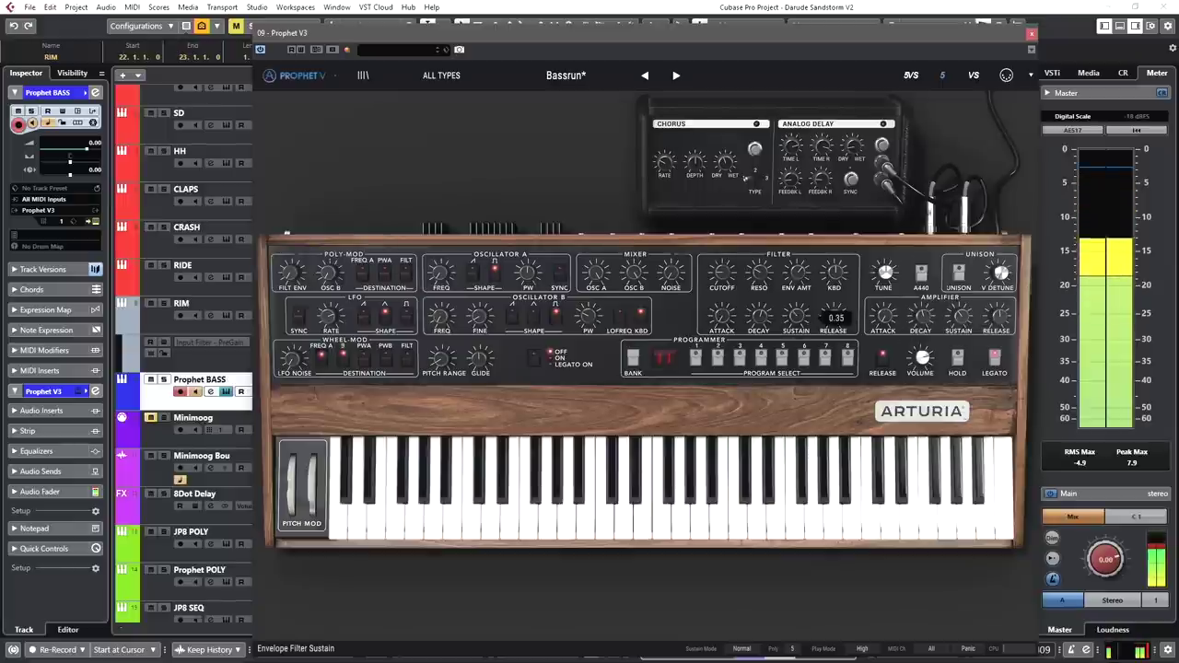
drag(722, 272, 721, 281)
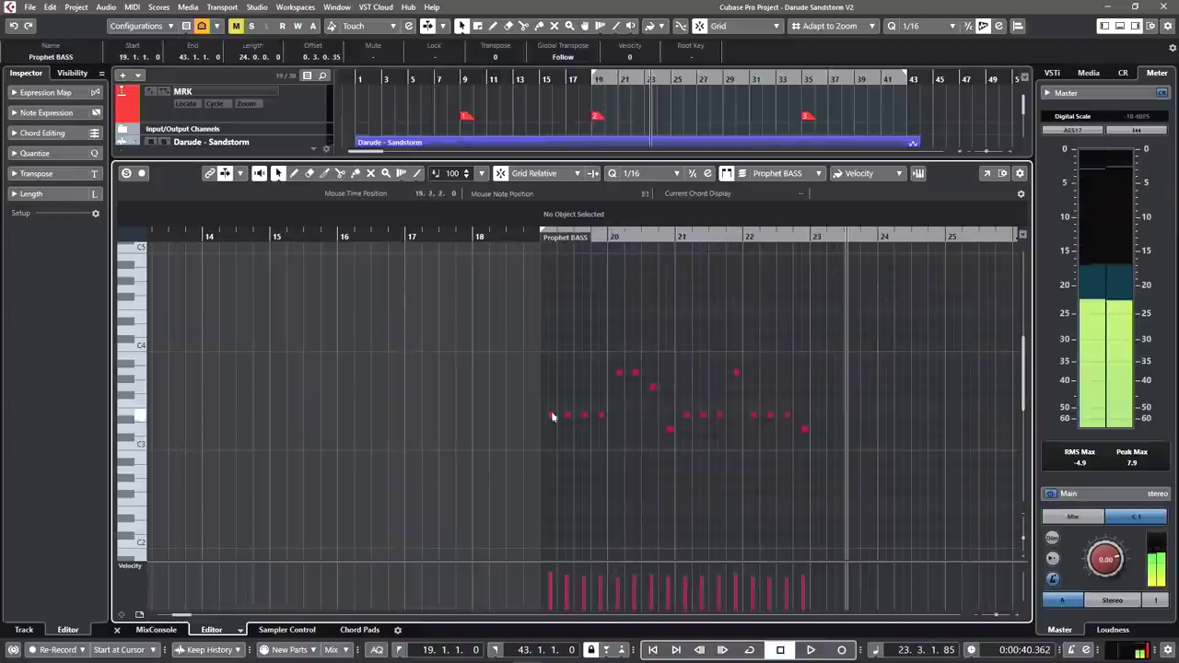
Select the four-bar bass phrase at bar 23 in the Prophet BASS part and repeat it from bar 27
drag(368, 344, 549, 433)
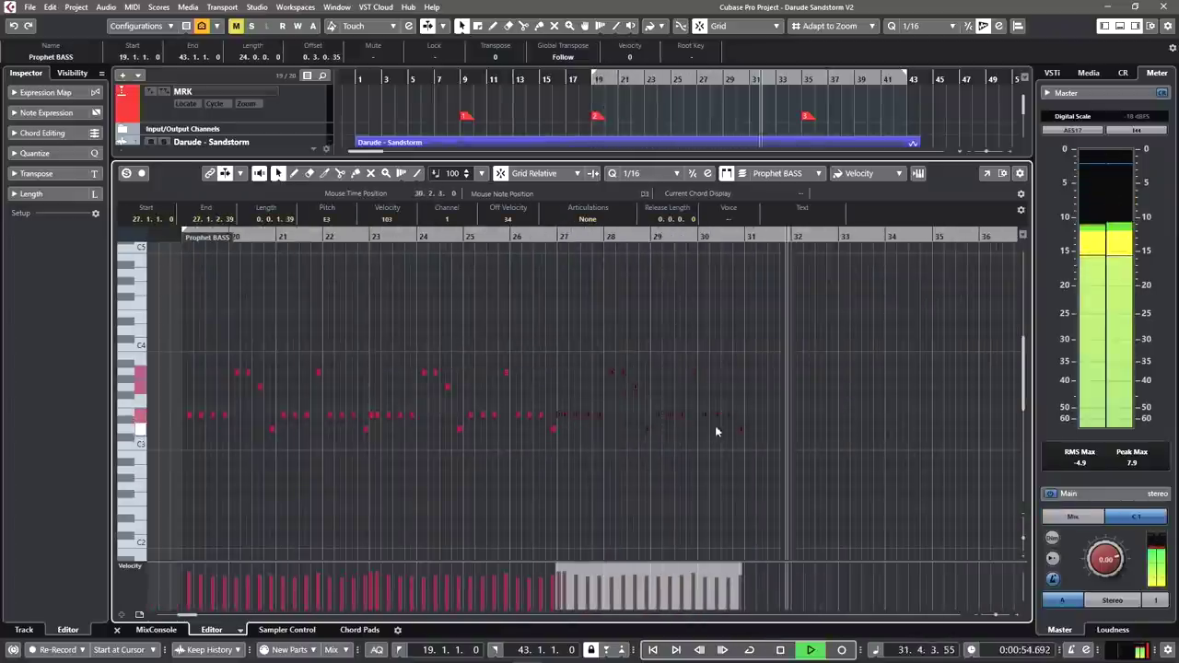
key(space)
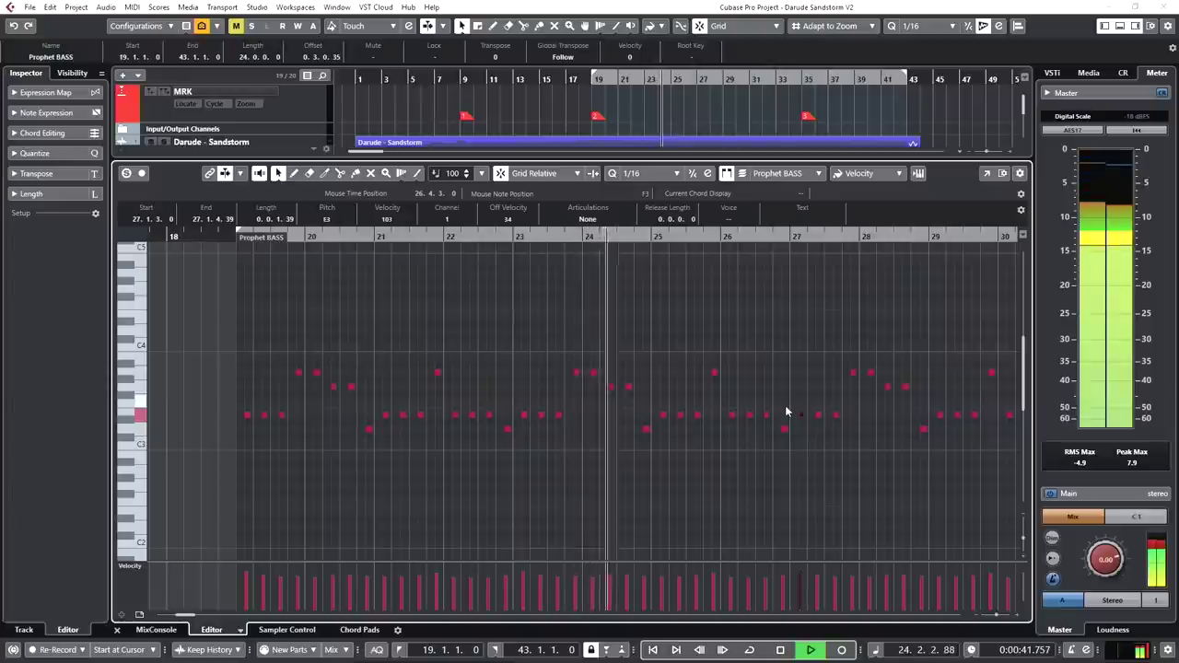
Stop playback, open the Prophet BASS channel settings from the mixer, adjust the Prophet V3 output volume and close the synth window
key(F3)
key(space)
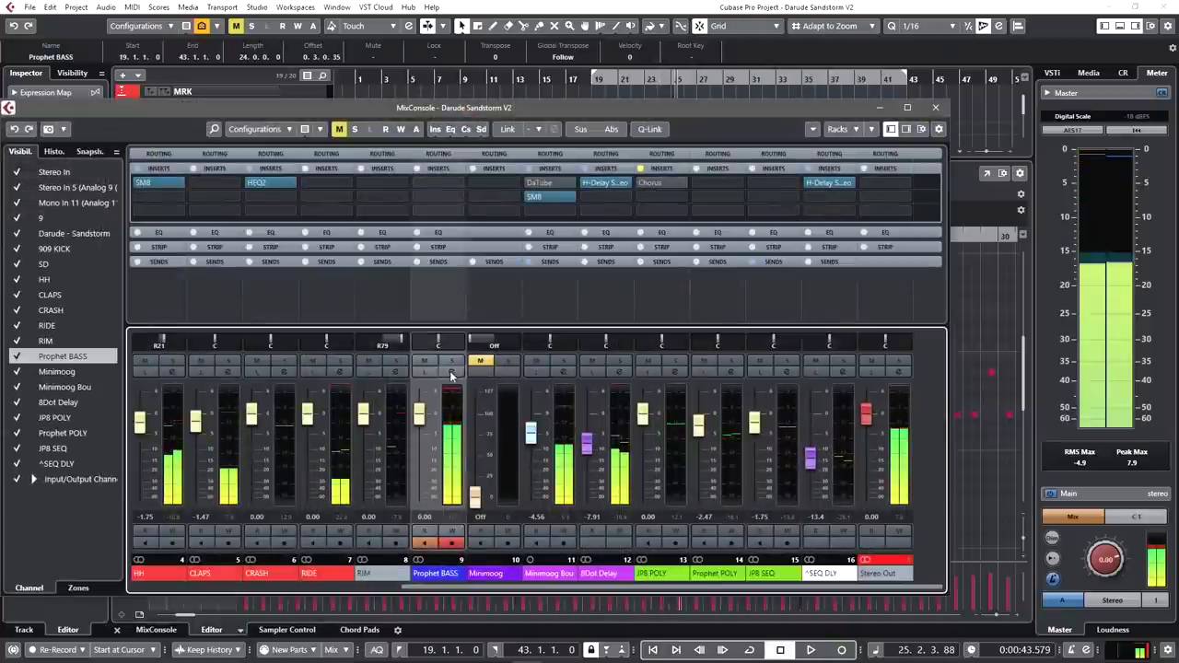
click(449, 372)
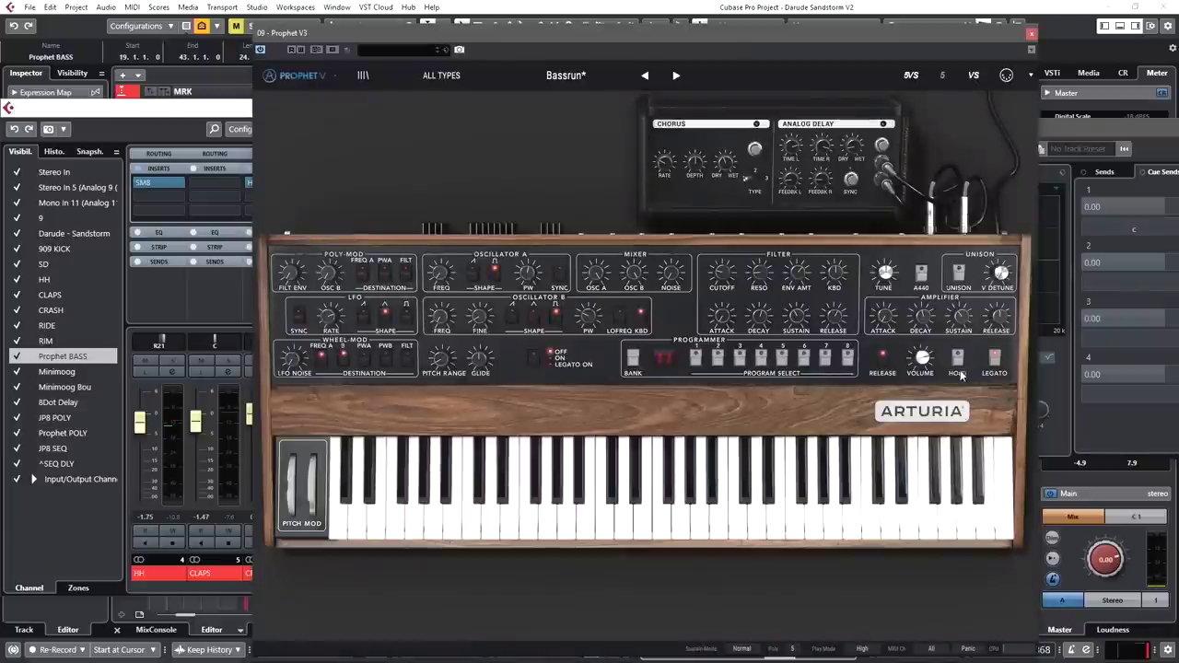
click(925, 361)
drag(922, 357, 922, 349)
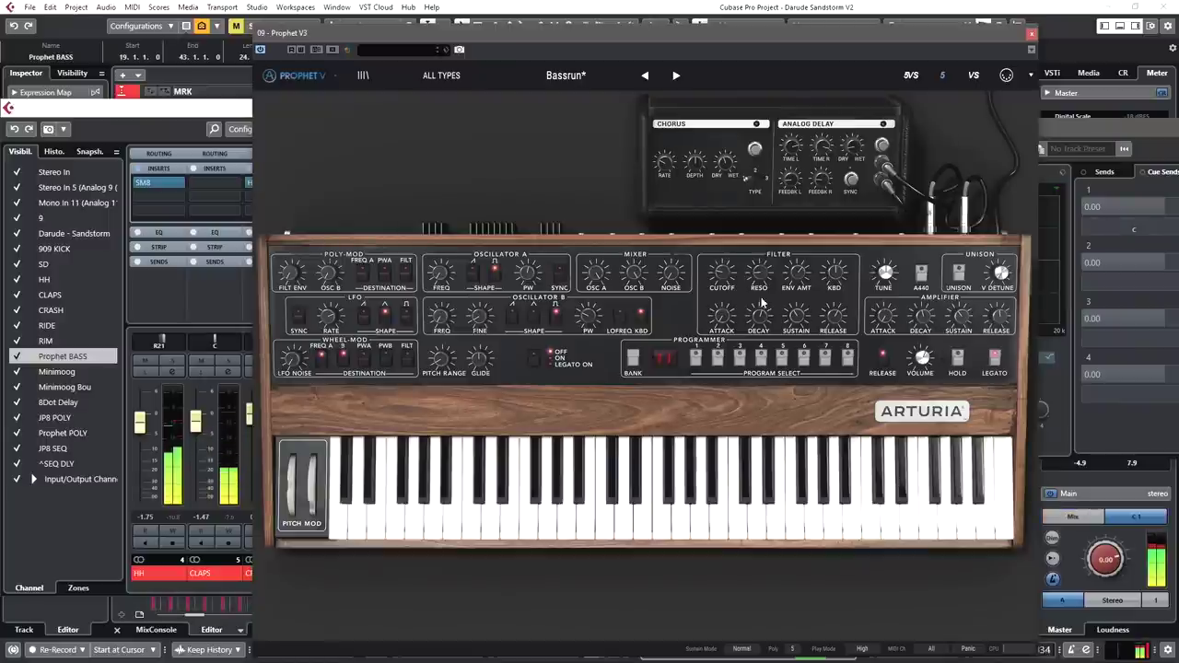
click(1031, 35)
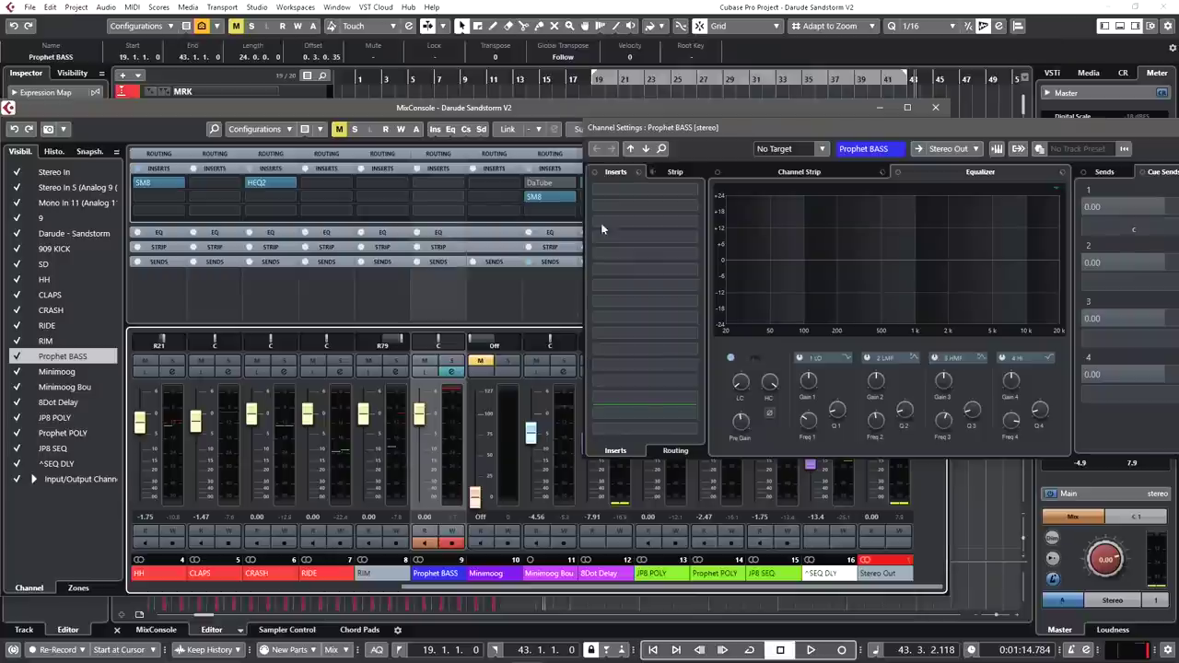
Close the Prophet BASS channel settings and the MixConsole to return to the bass part's note editor
click(999, 143)
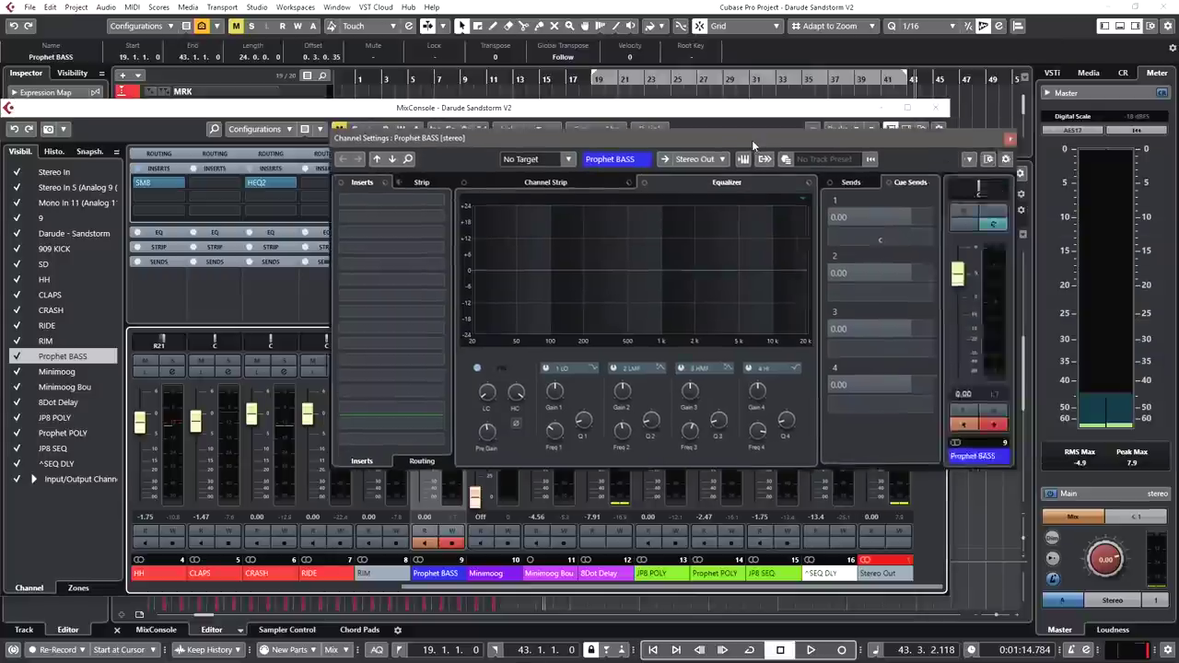
click(939, 145)
click(935, 107)
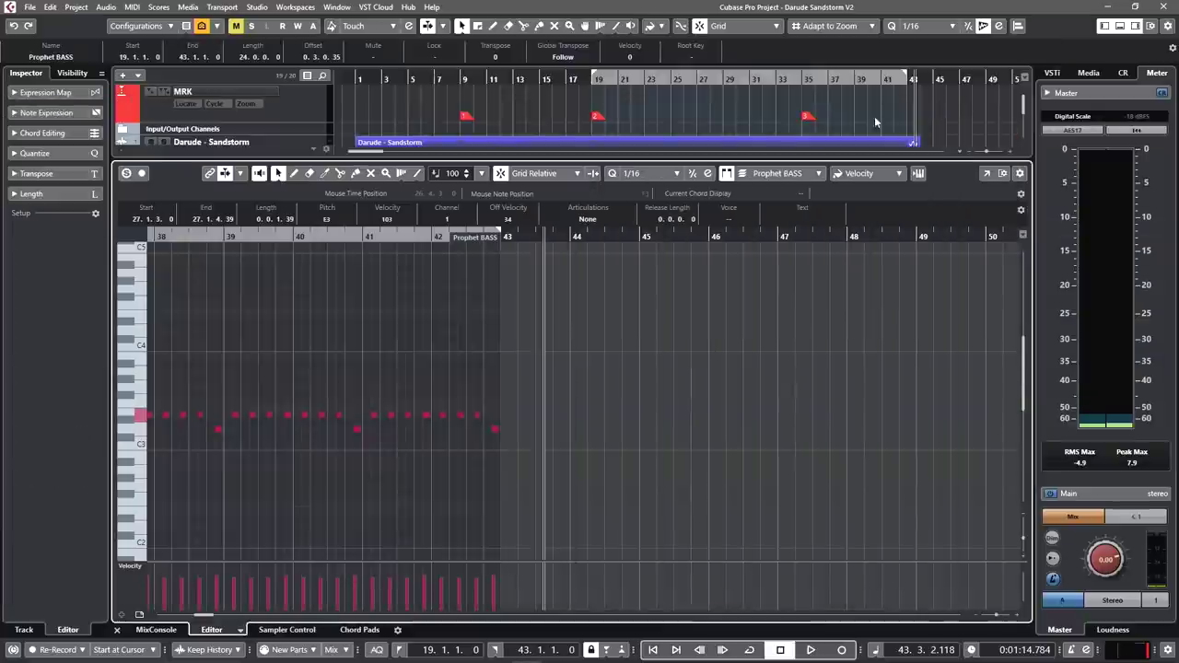
click(918, 174)
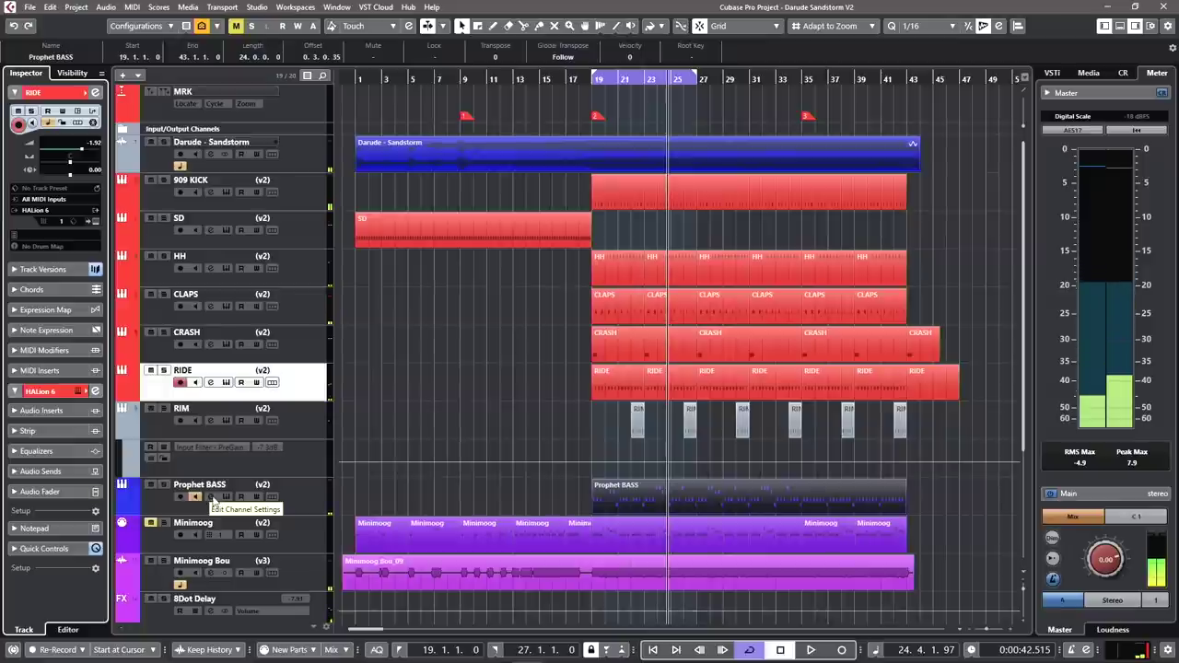
Open the Prophet BASS channel settings and load the HEQ2 equalizer into the first insert slot
click(211, 497)
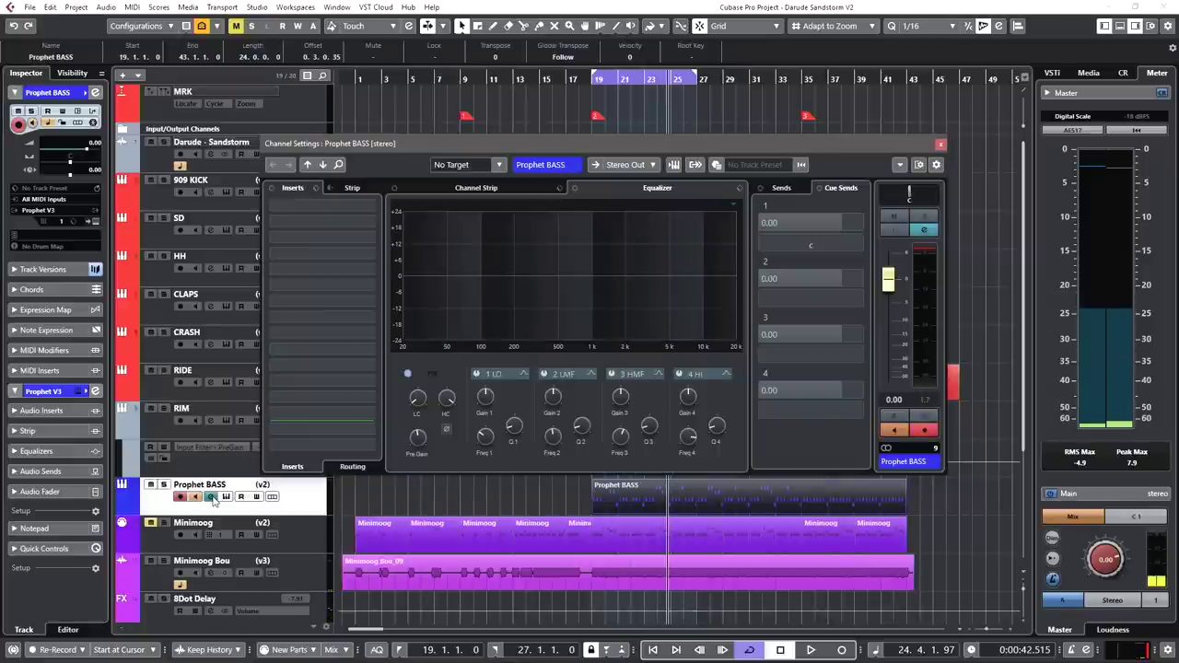
click(373, 222)
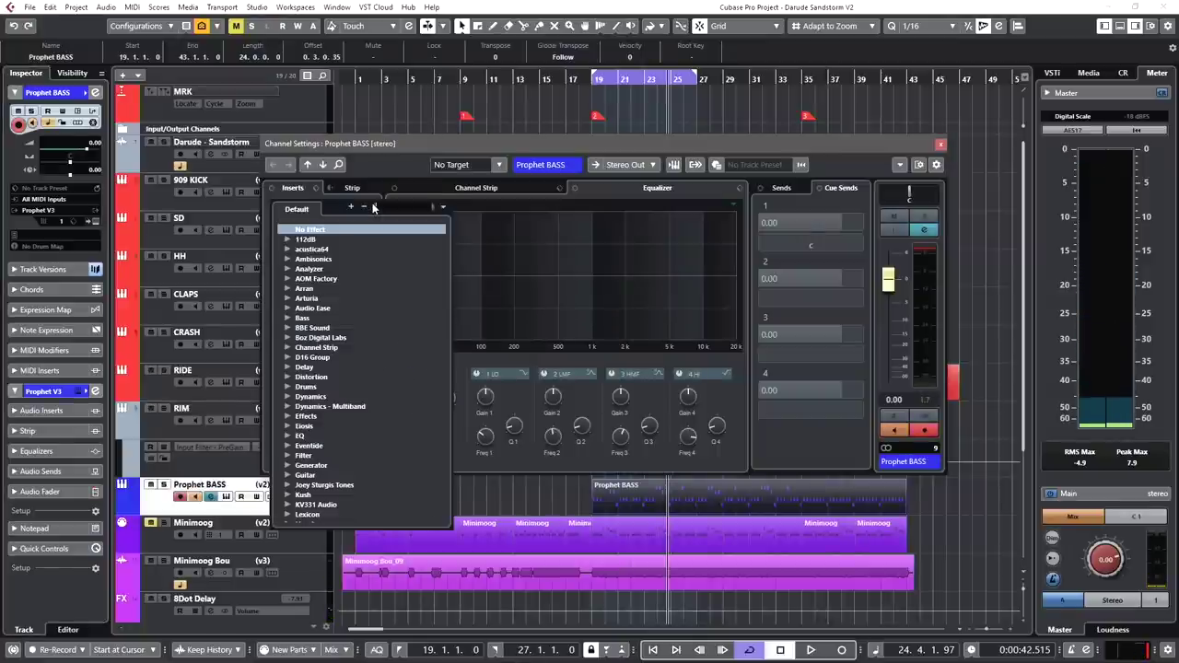
text(N)
text(eq)
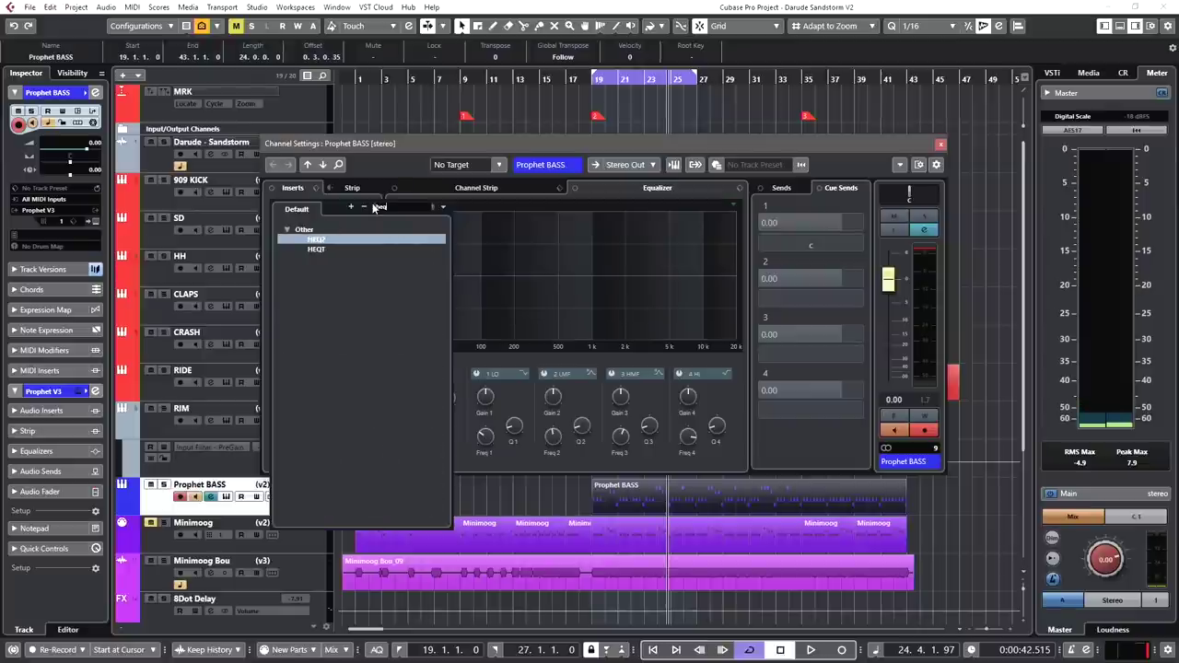
click(315, 240)
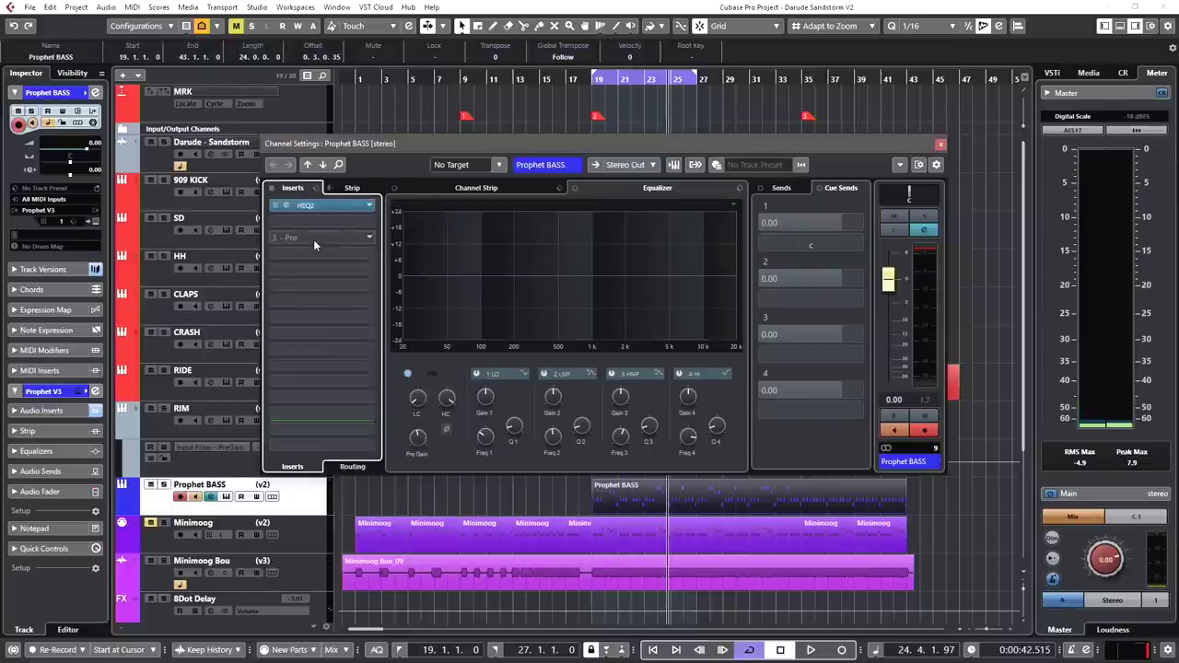
Open the HEQ2 equalizer, start playback and adjust its low-frequency CPS selector for the Prophet BASS
click(287, 207)
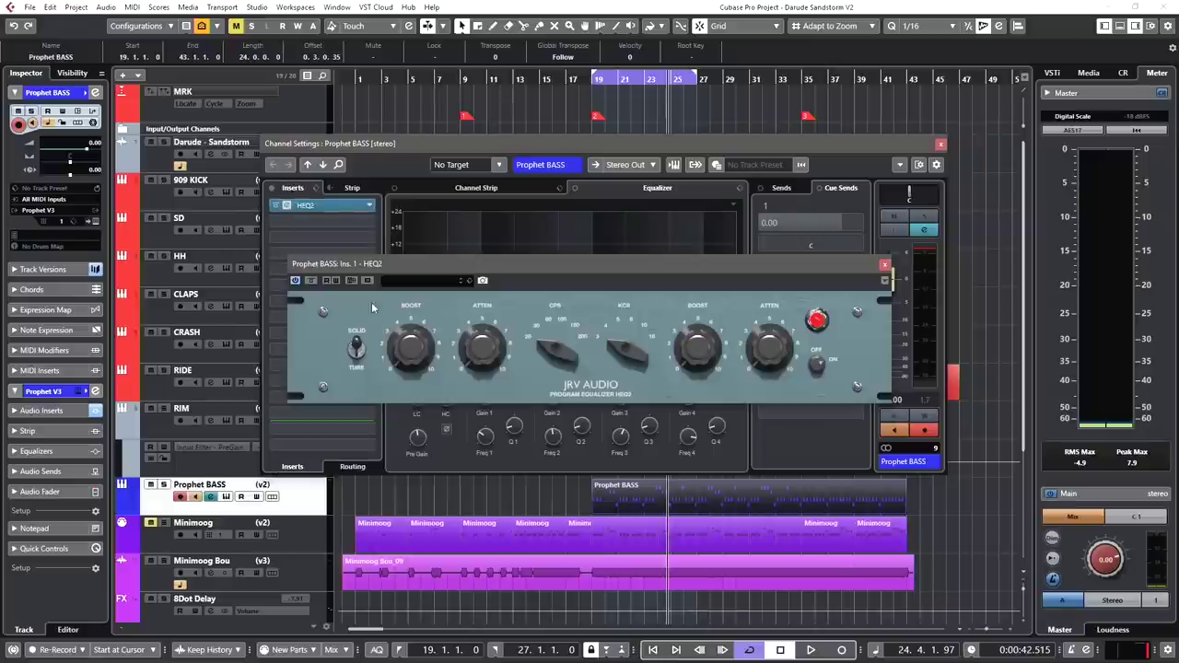
key(space)
drag(553, 345, 562, 250)
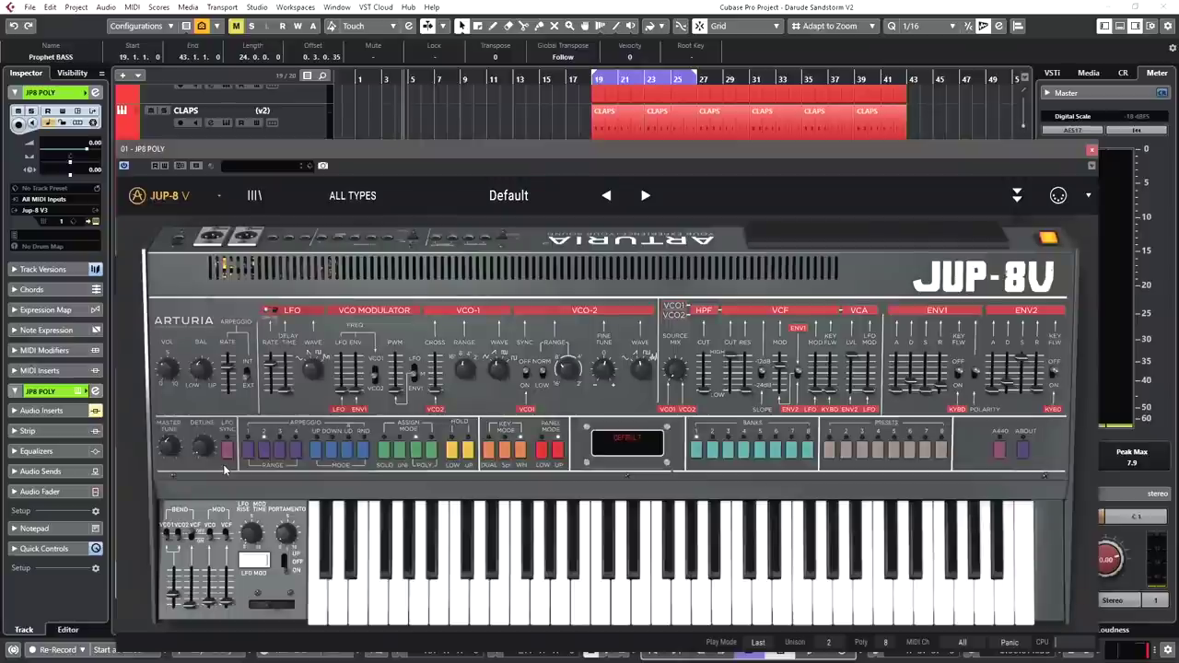
Shape the JP8 POLY sound in the Jup-8 V by adjusting the Env 2 envelope and VCO source mix, and stop playback
drag(609, 149, 613, 88)
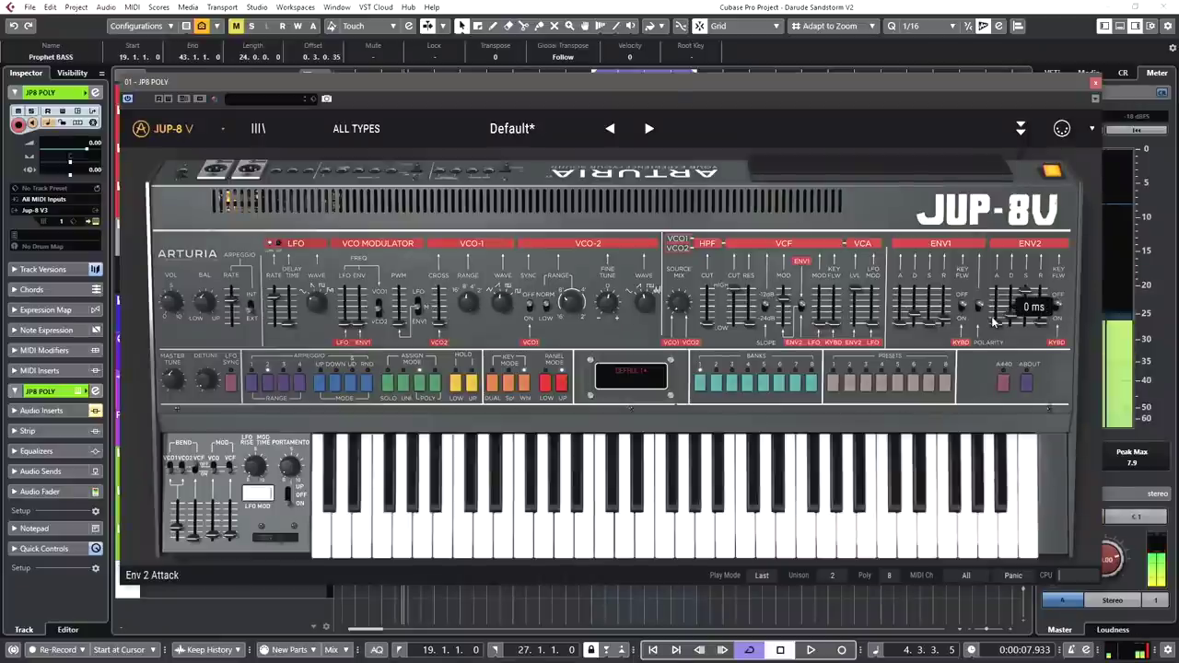
drag(993, 320, 1037, 316)
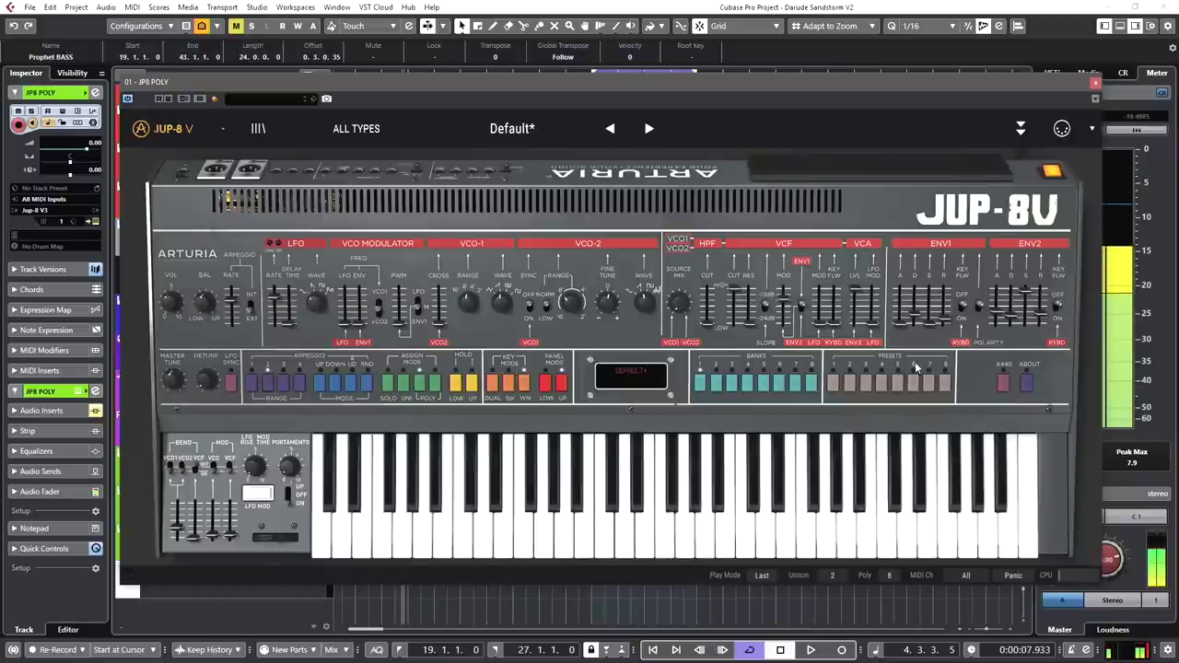
drag(683, 307, 683, 284)
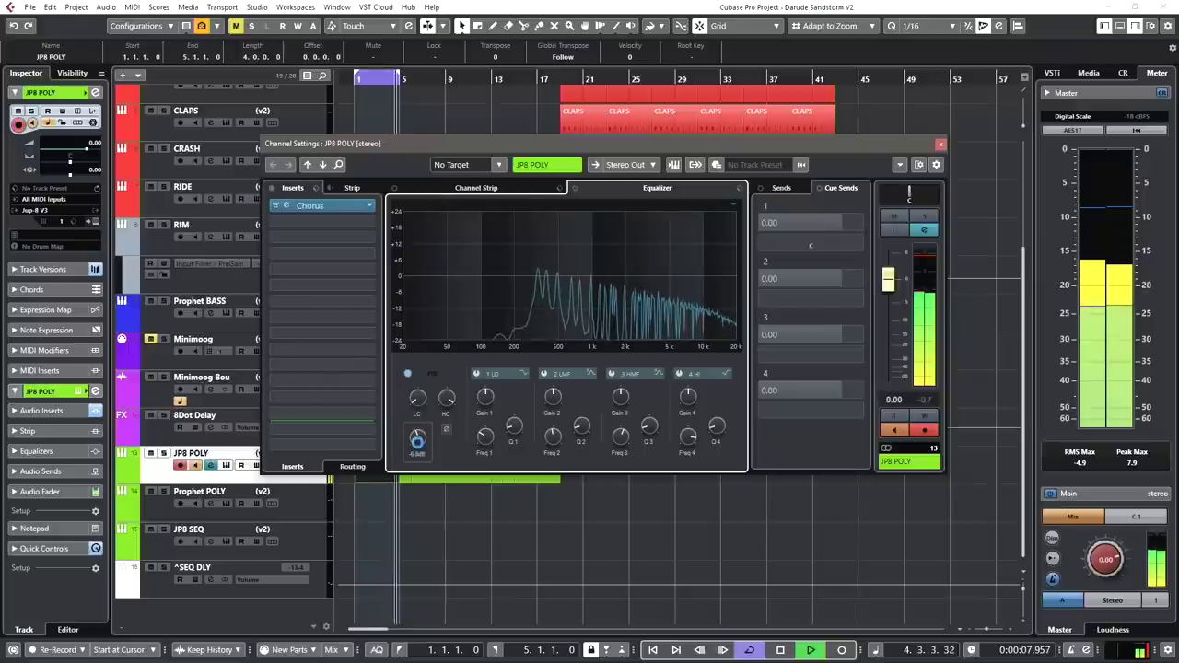
key(space)
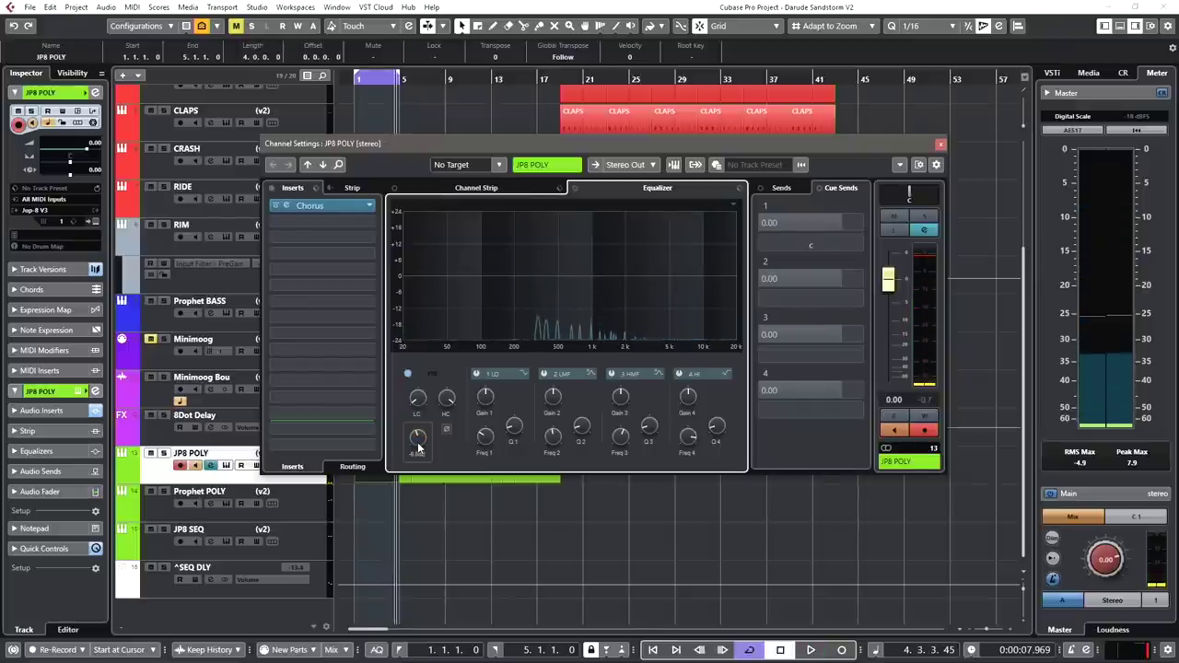